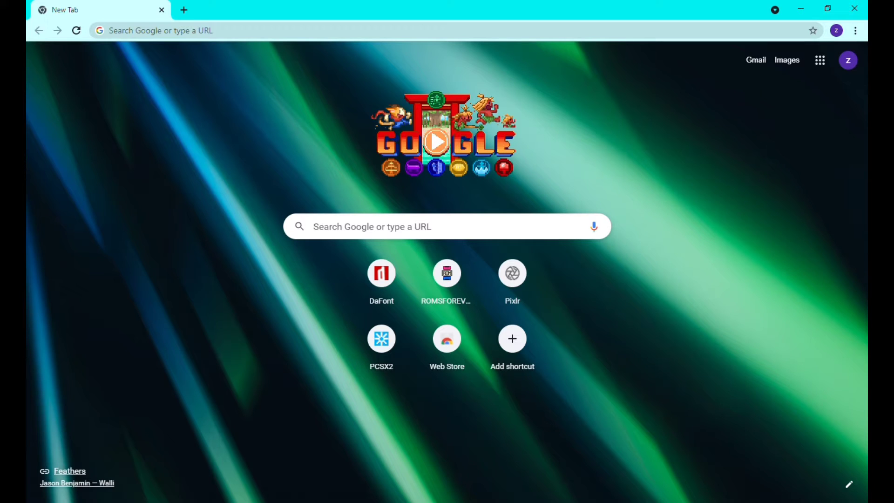
- Go to the pixlr.com website
left_click(315, 226)
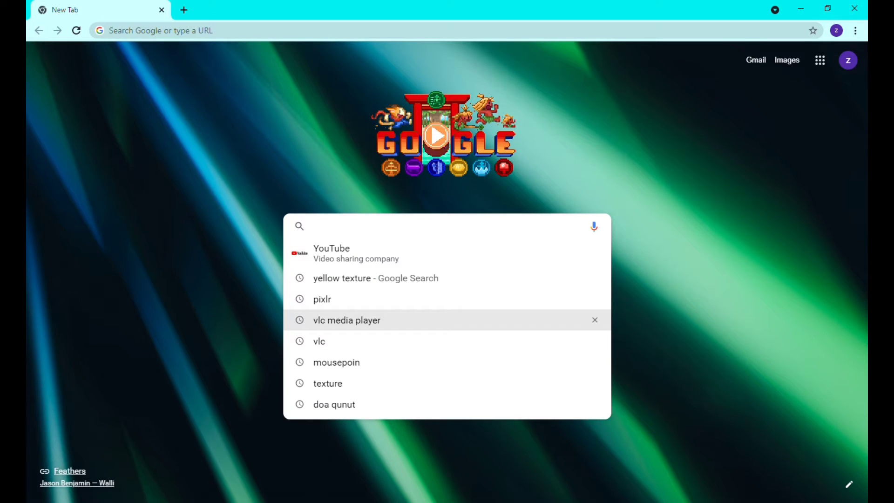
type("Pixlr.")
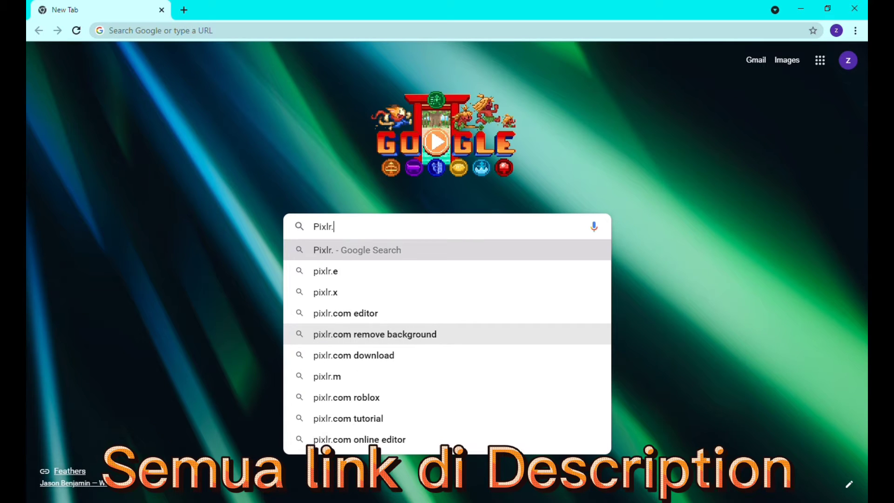
type("com")
key("Return")
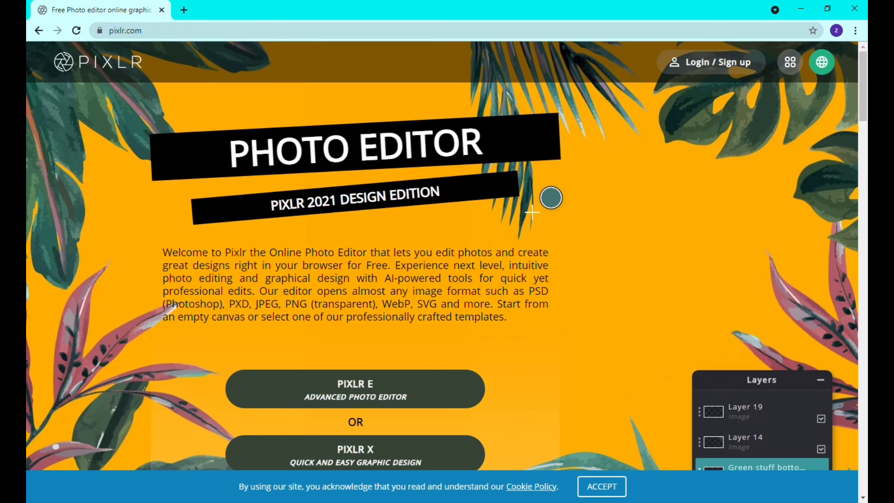
- Launch the Pixlr E advanced photo editor from the Pixlr home page
scroll(446, 256, "down", 2)
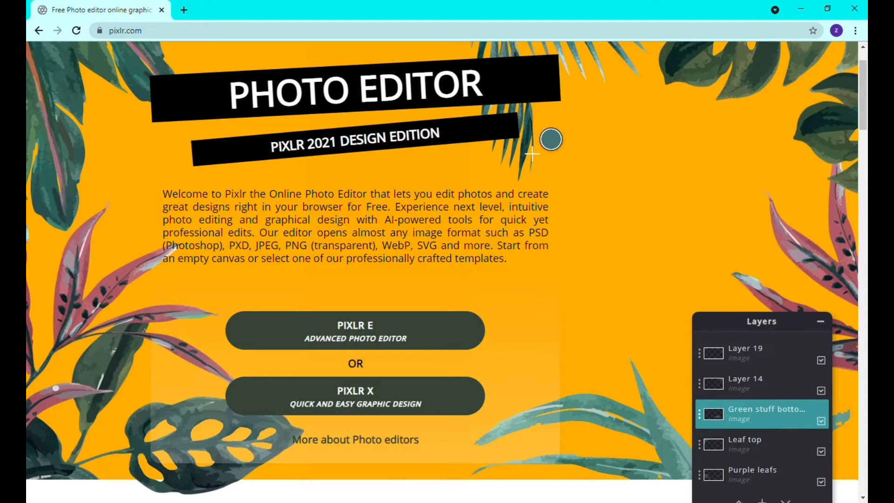
left_click_drag(503, 245, 512, 245)
left_click(508, 247)
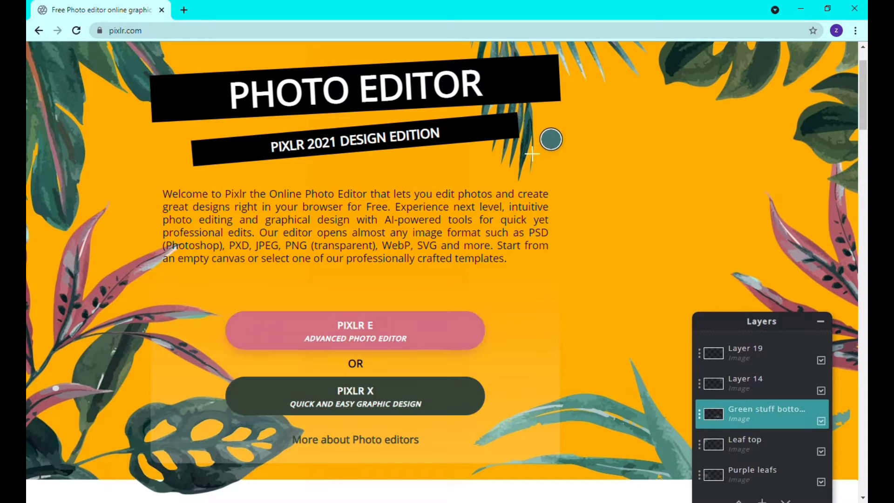
left_click(355, 331)
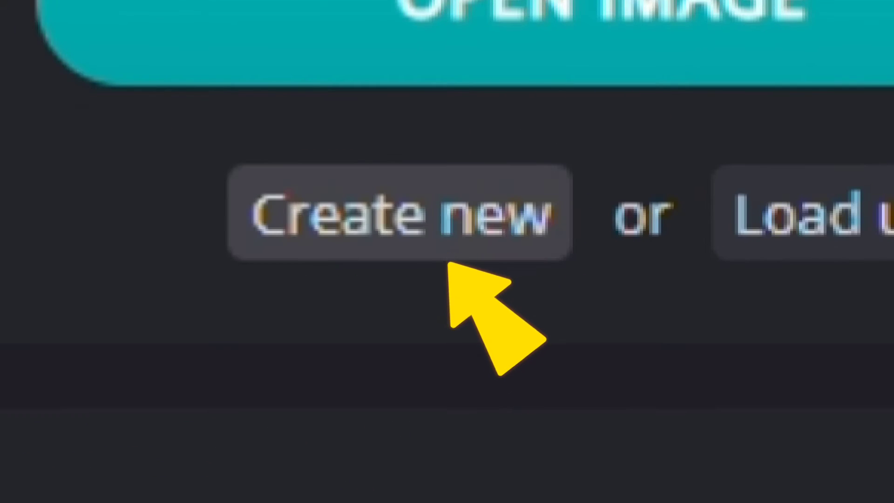
- Start a new image and set both its width and height to 800 px
left_click(444, 255)
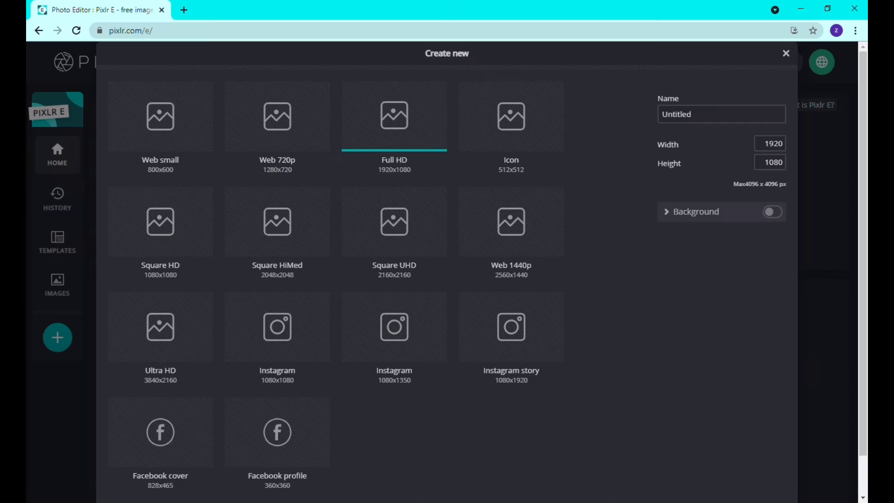
left_click(786, 54)
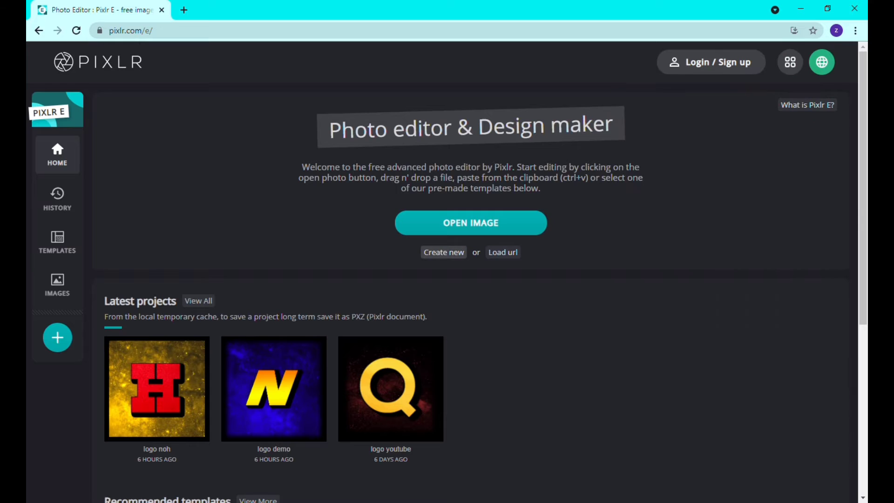
left_click(443, 252)
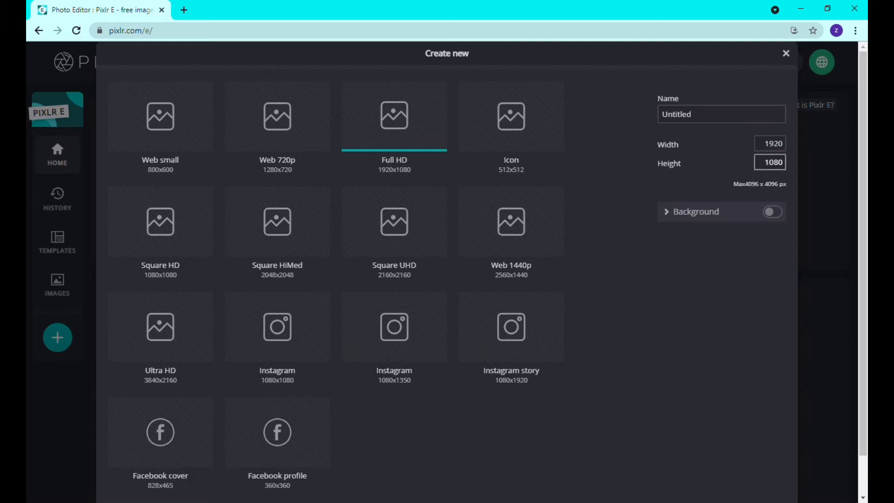
left_click(770, 162)
left_click(769, 162)
type("800")
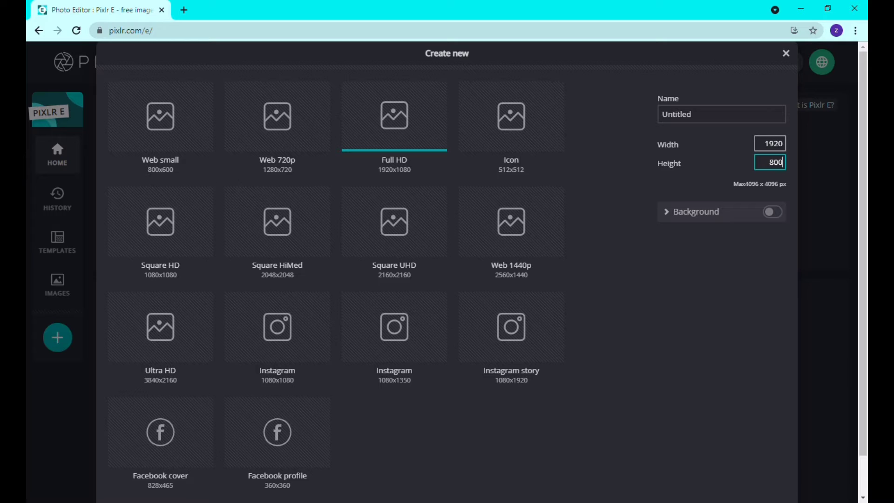
left_click(769, 143)
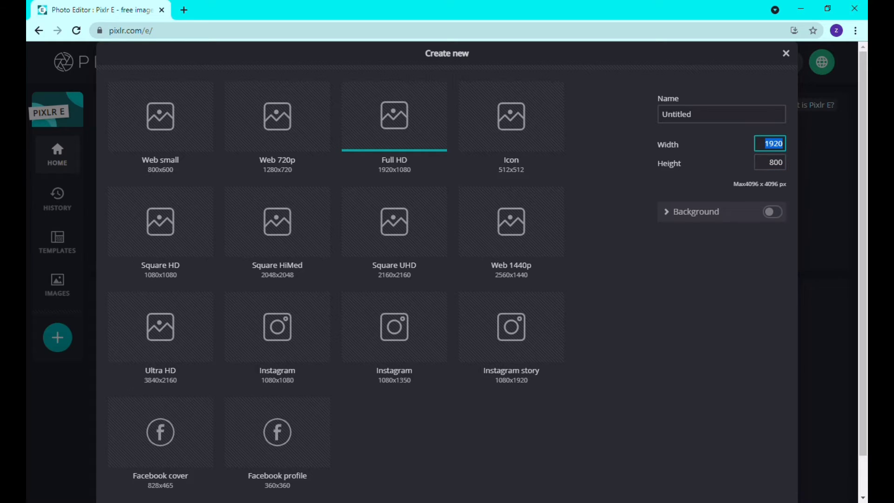
type("800")
- Name the new image "Tutorial Logo" and create it
left_click(721, 114)
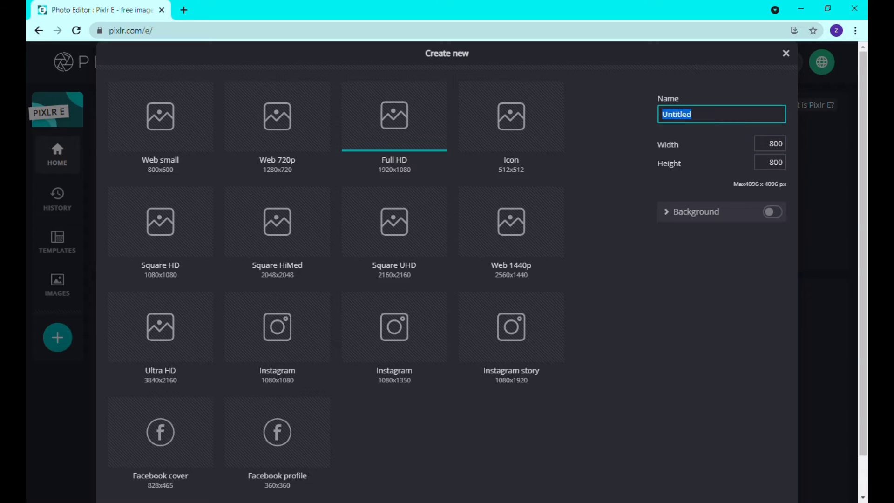
type("T")
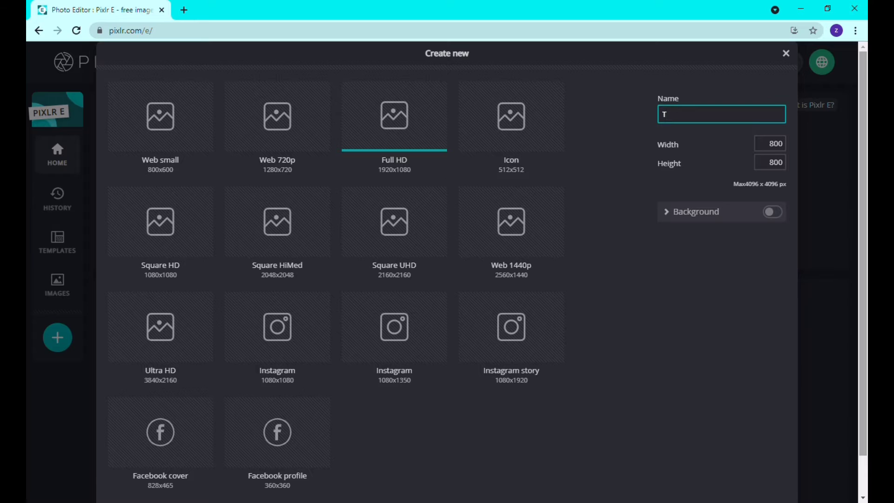
type("utor")
type("ial")
type(" Logo")
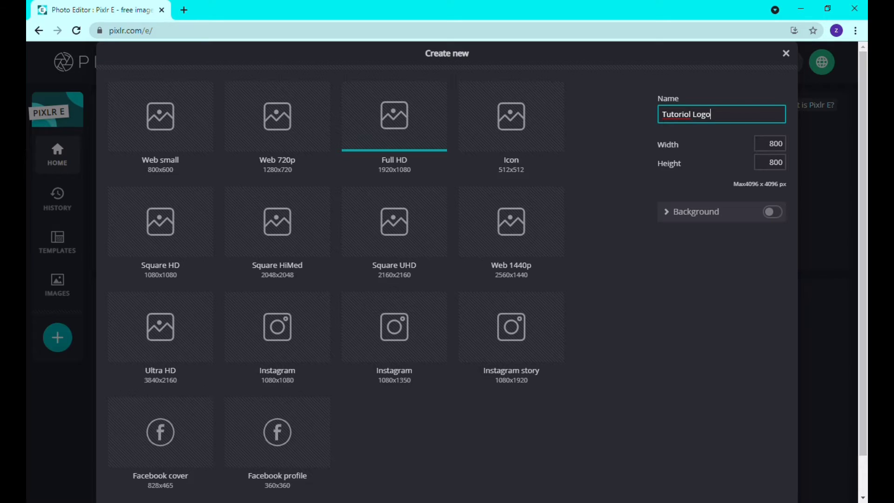
left_click(688, 114)
key("BackSpace")
type("a")
key("Return")
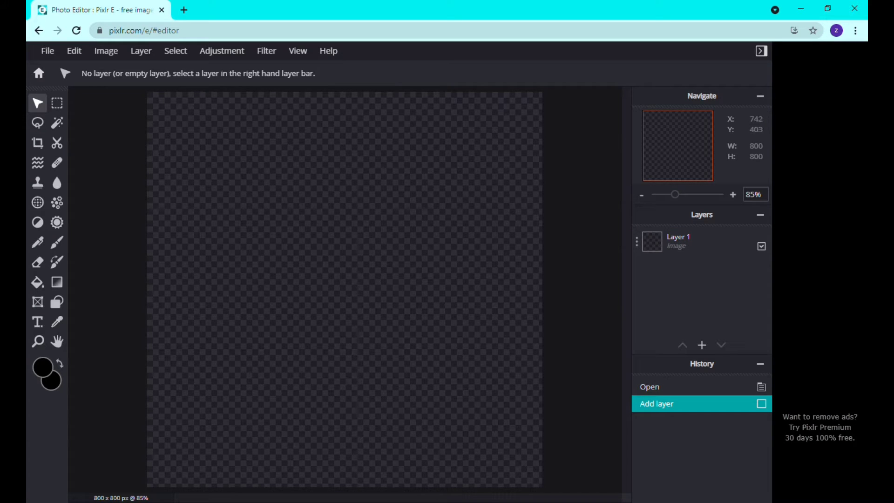
- Open the DaFont.com website in a new browser tab
mouse_move(701, 345)
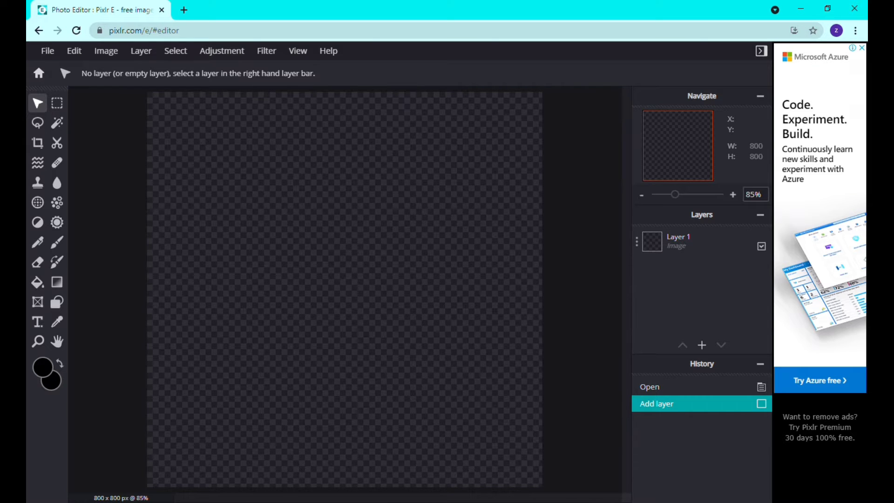
left_click(184, 10)
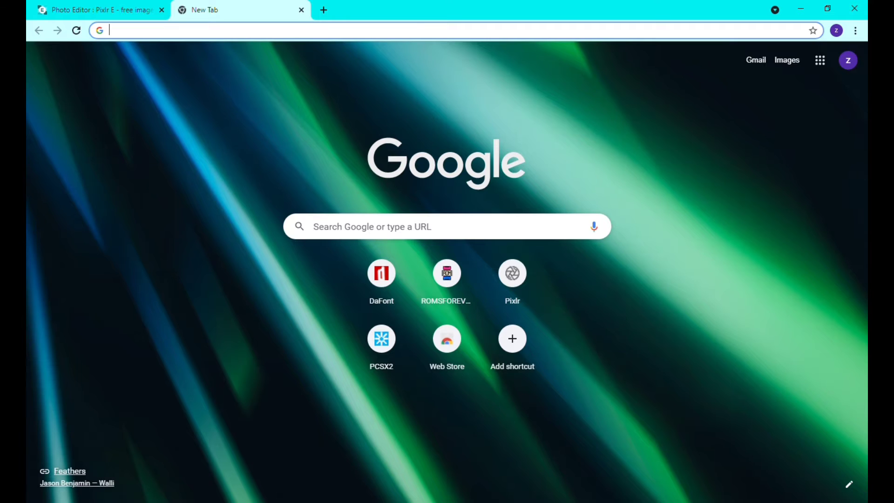
left_click(419, 227)
type("DA")
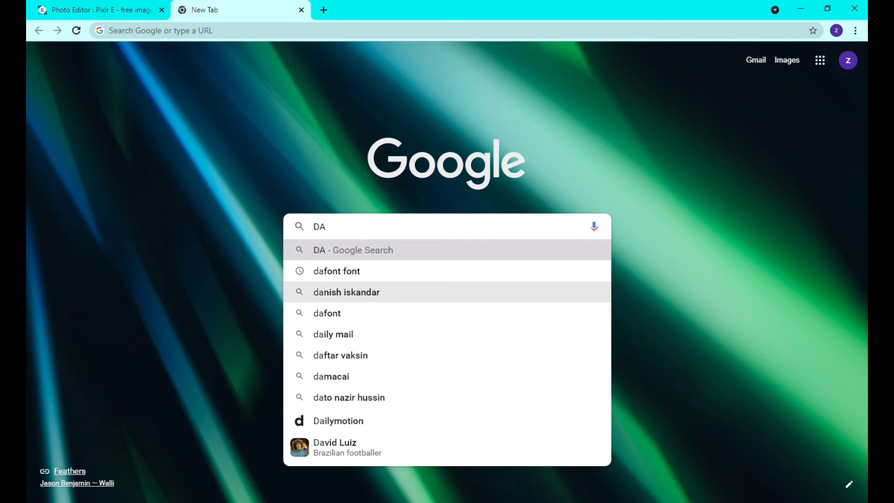
key("BackSpace")
type("aFont.")
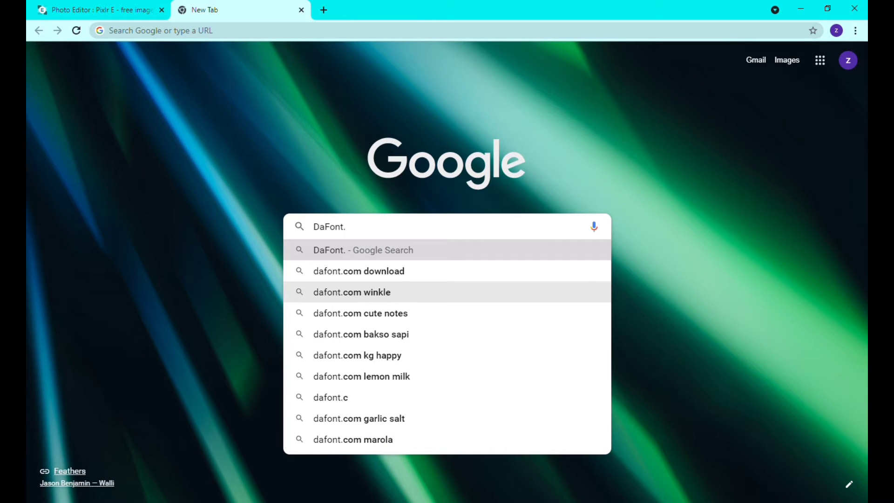
type("com")
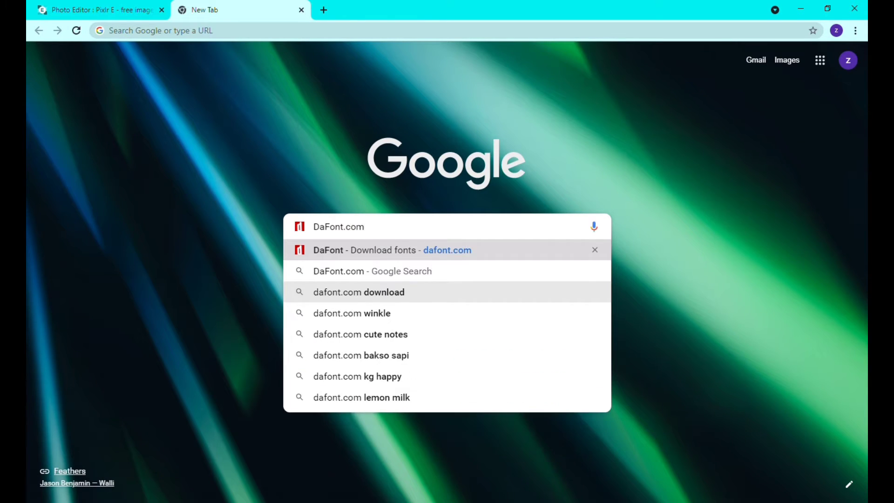
key("Return")
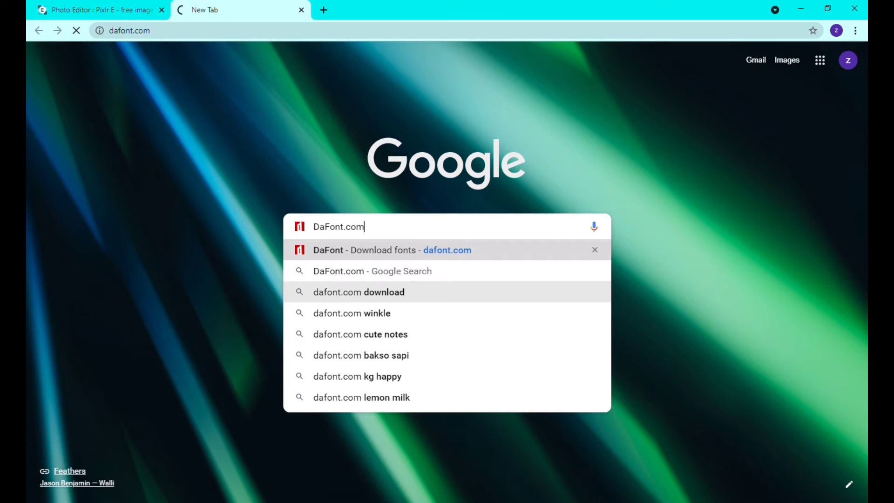
- Look through the recently added fonts and the Fancy > Decorative category for a suitable logo font
scroll(447, 270, "down", 2)
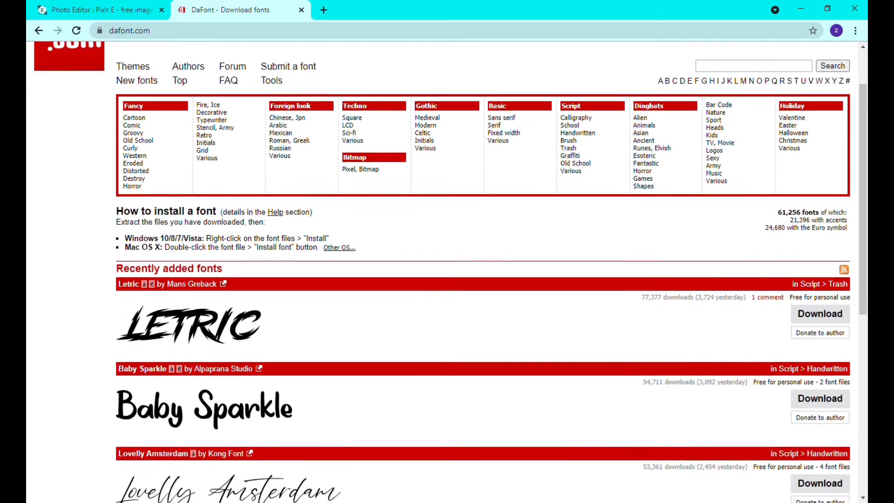
scroll(447, 270, "down", 3)
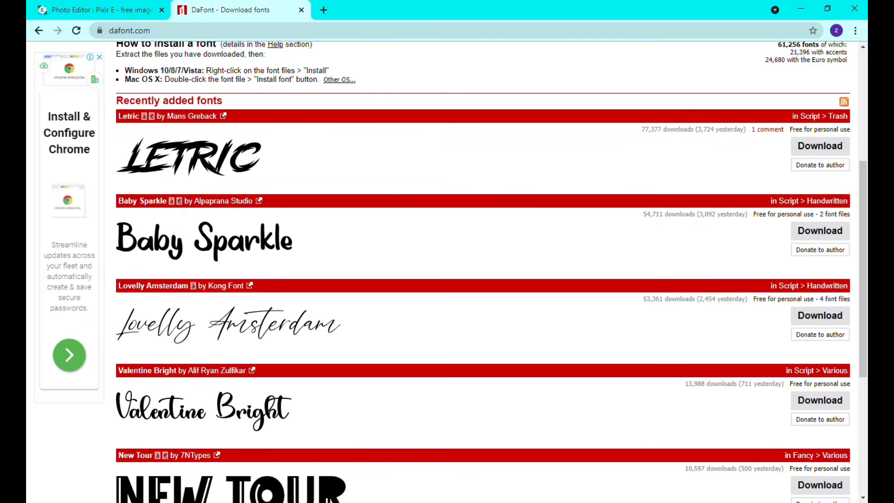
scroll(446, 269, "down", 3)
scroll(447, 270, "up", 7)
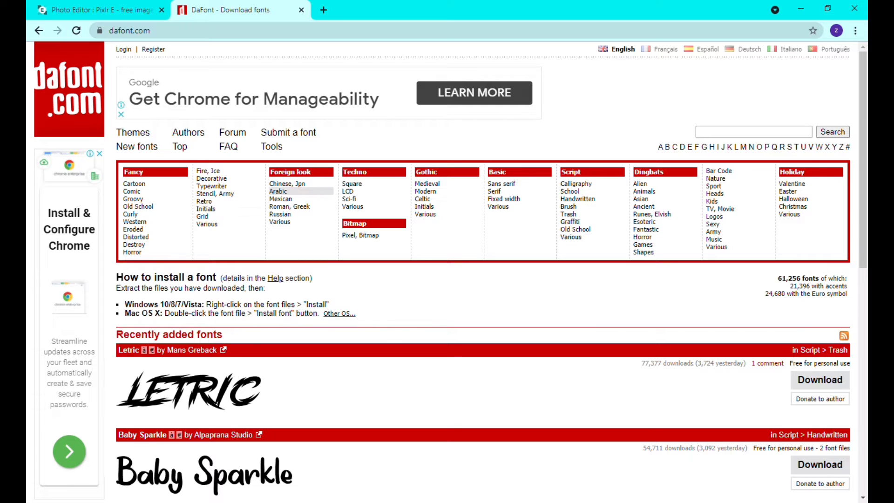
left_click(214, 178)
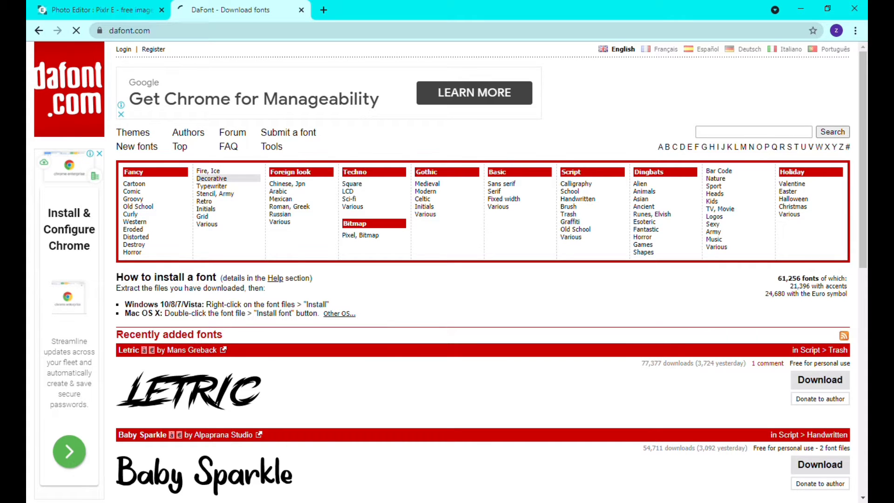
scroll(447, 270, "down", 6)
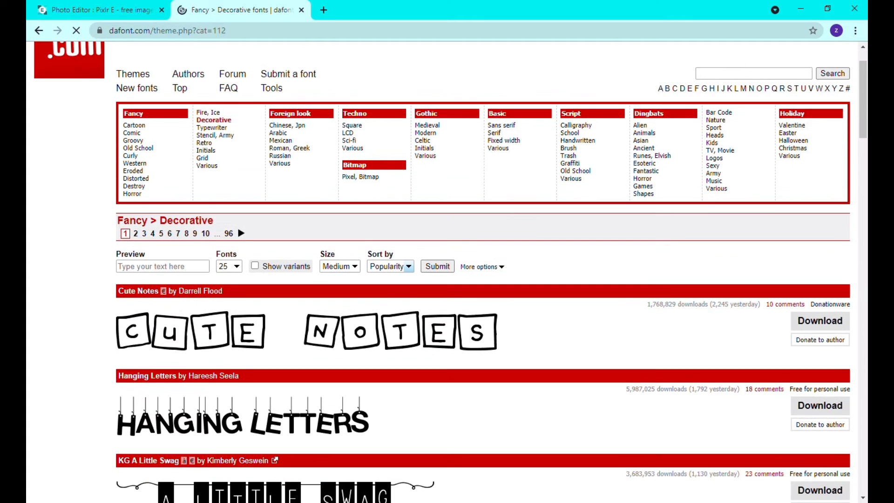
scroll(447, 270, "down", 2)
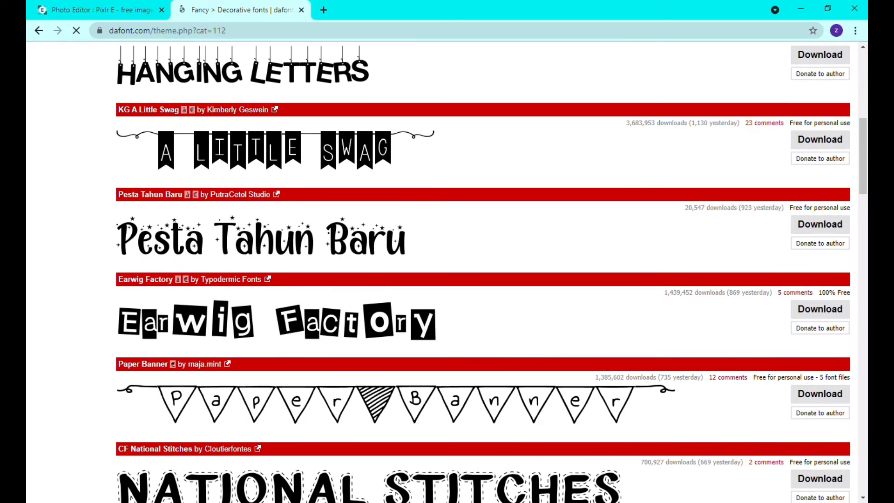
scroll(447, 270, "up", 5)
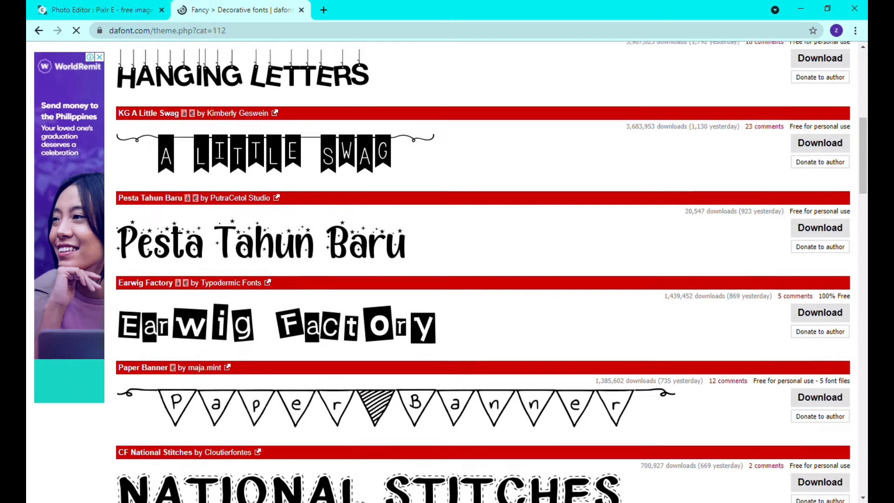
scroll(447, 269, "down", 4)
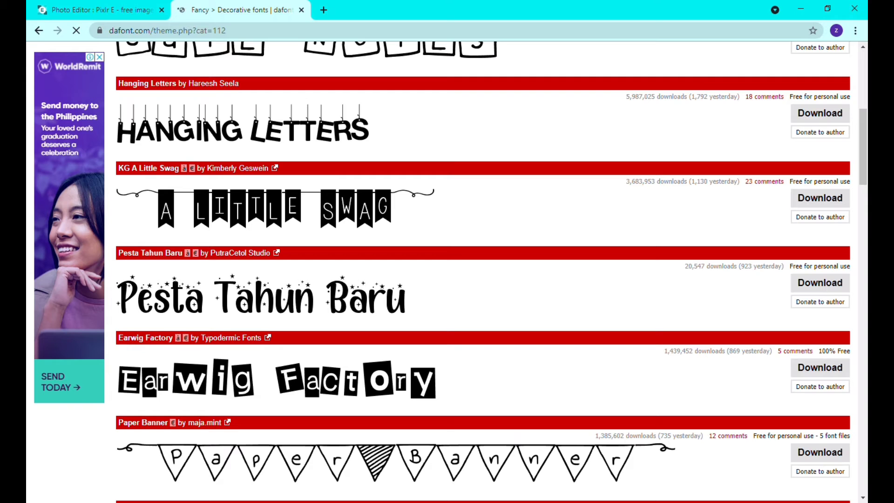
scroll(447, 270, "up", 1)
scroll(442, 200, "up", 7)
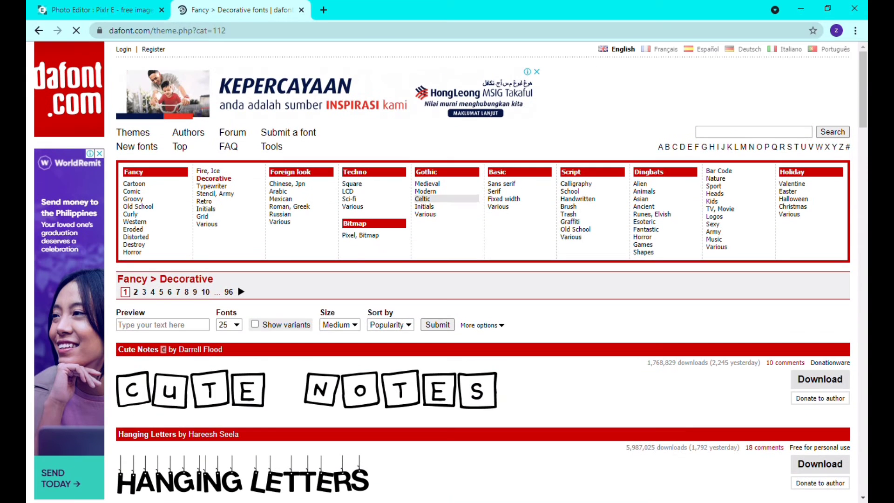
- Open the Gothic > Modern font category and download the Long Shot font
left_click(427, 191)
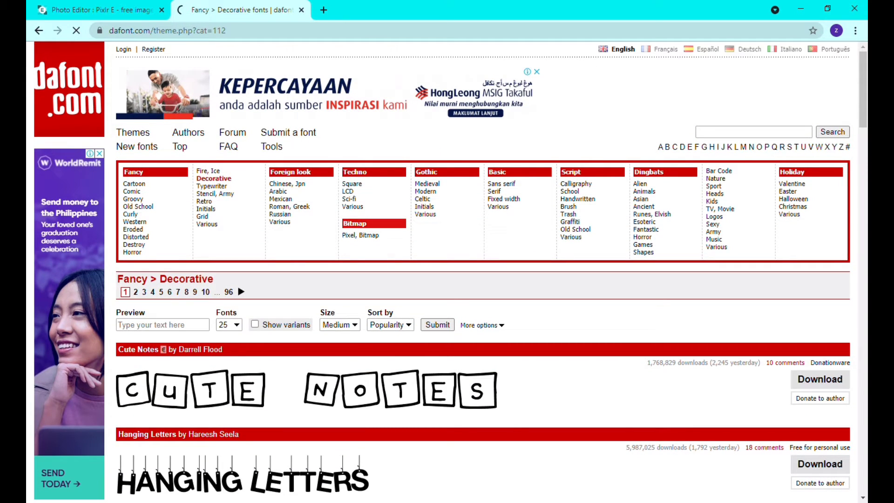
scroll(447, 270, "down", 4)
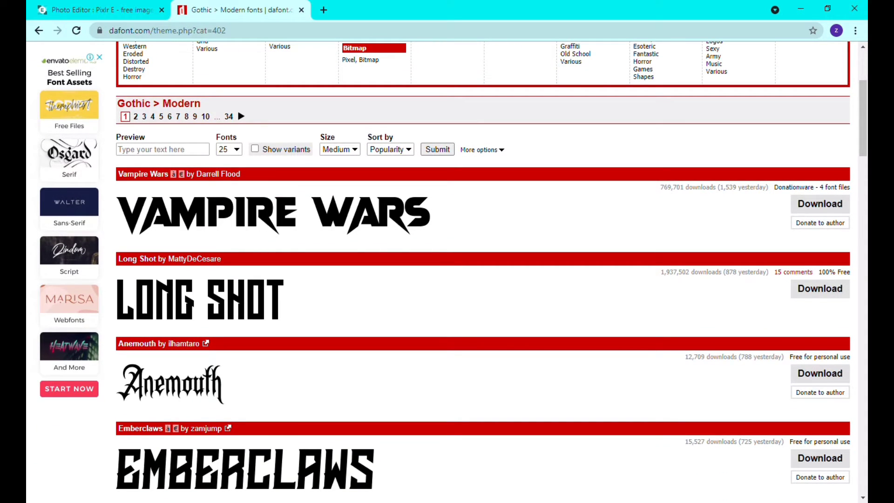
left_click(819, 288)
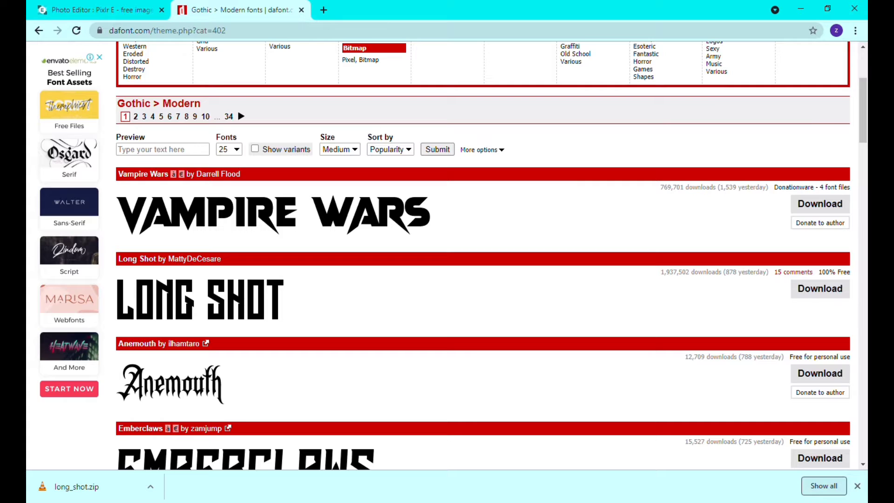
- Return to the Pixlr E editor and add a new text layer containing the letter "A"
key("ctrl+Tab")
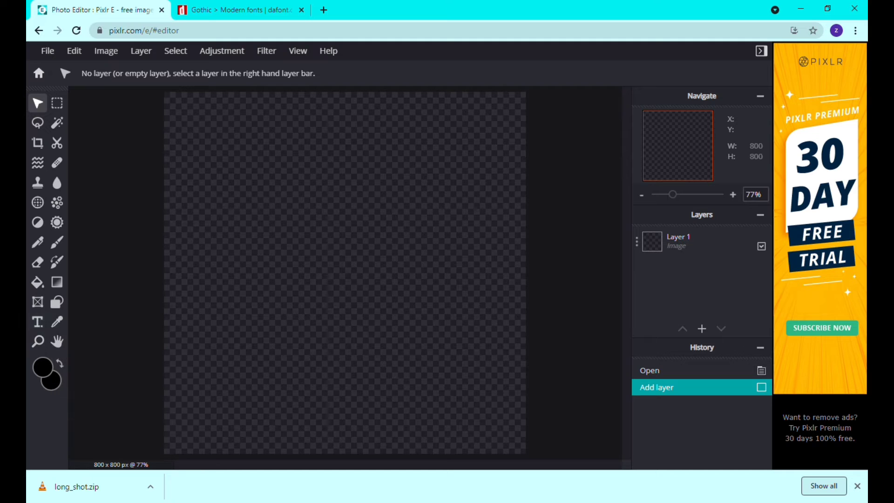
left_click(38, 322)
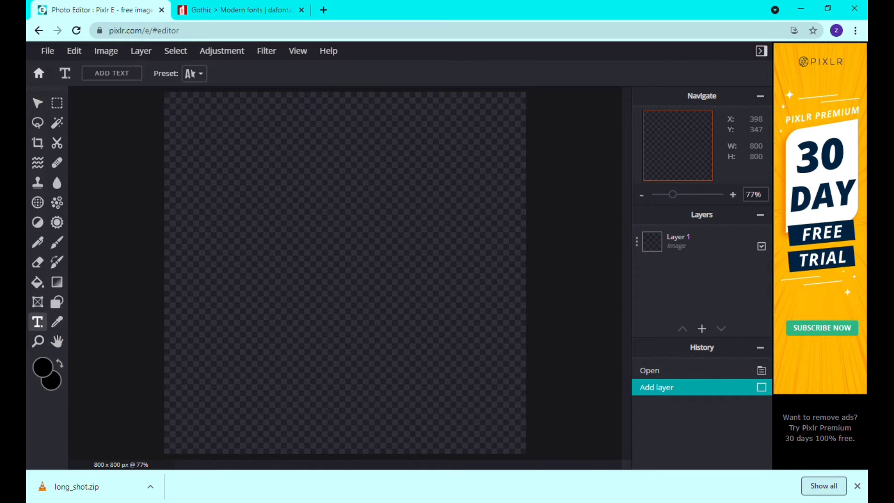
left_click(344, 249)
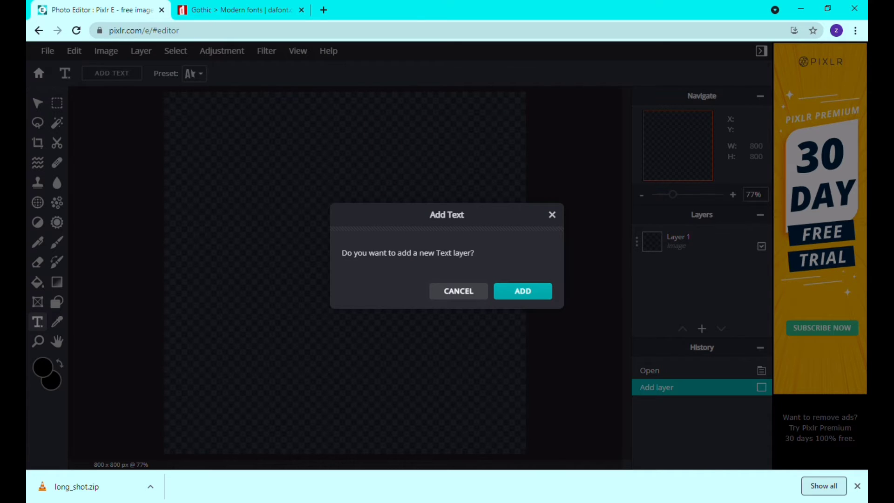
left_click(522, 291)
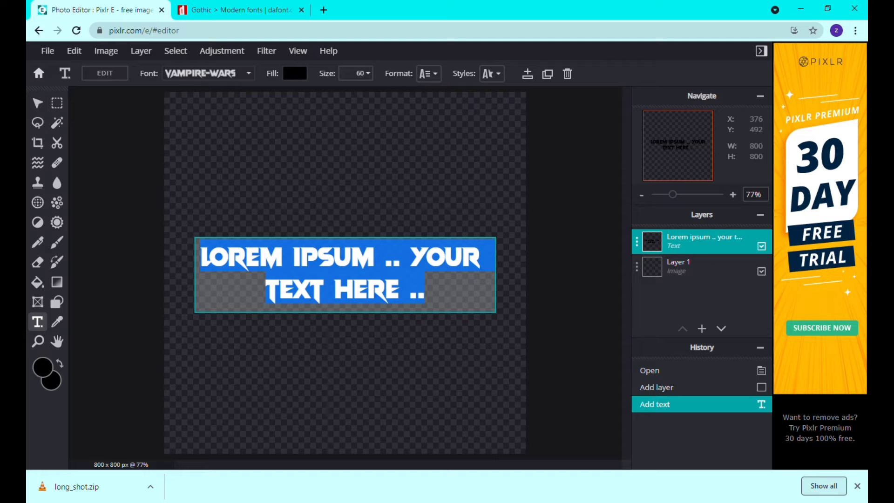
type("A")
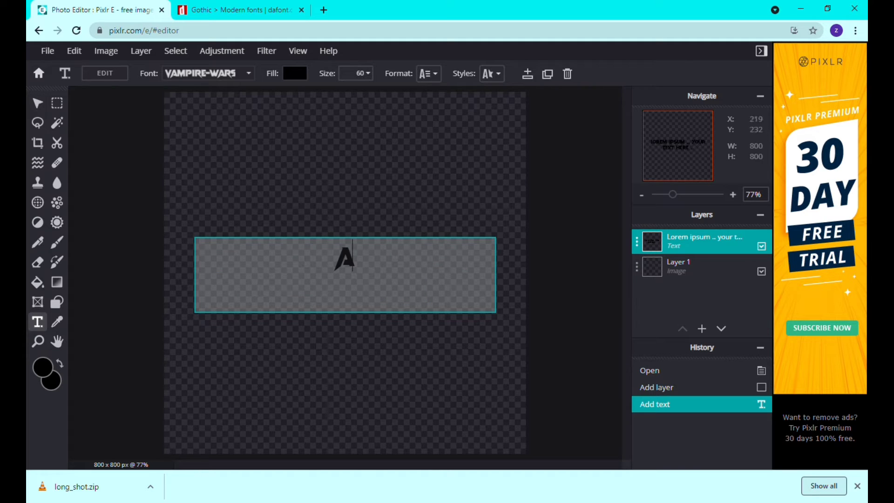
- Load the downloaded Long Shot font as a local font and apply it to the "A" text
left_click(209, 73)
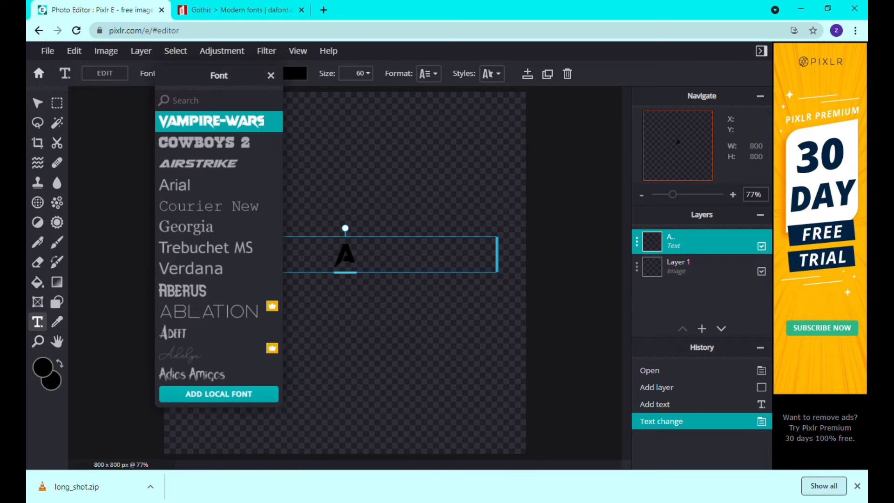
left_click(219, 121)
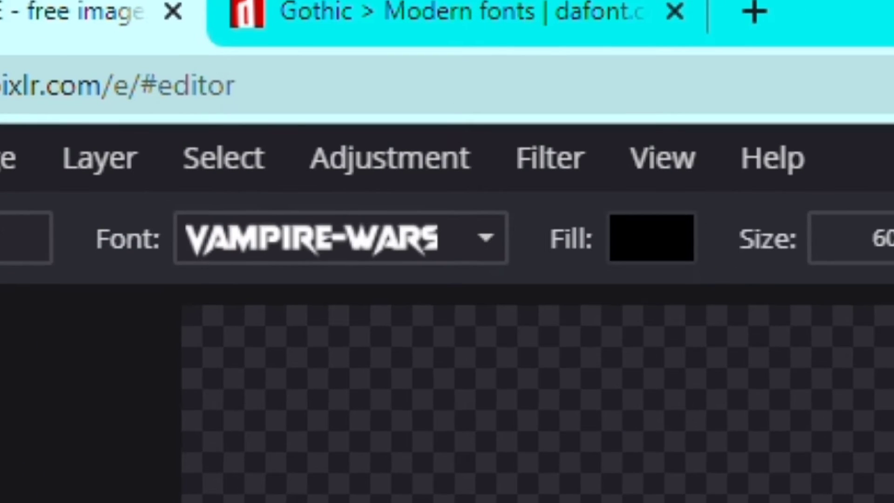
left_click(341, 238)
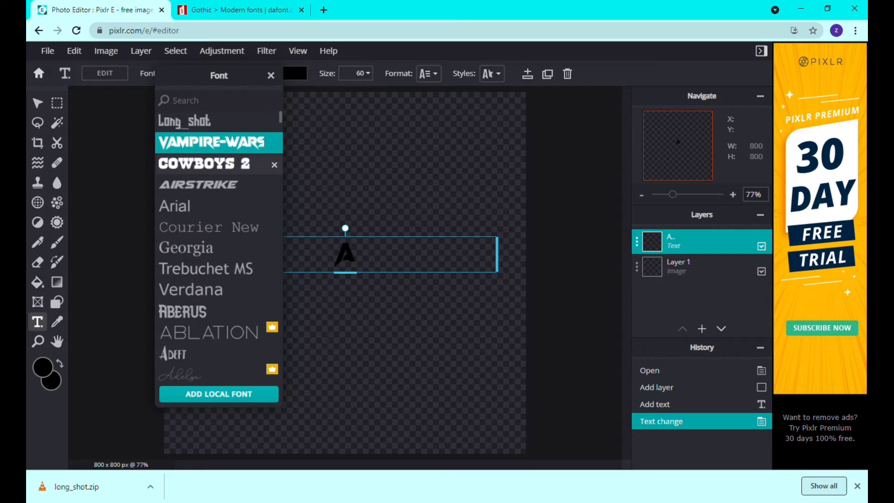
left_click(185, 121)
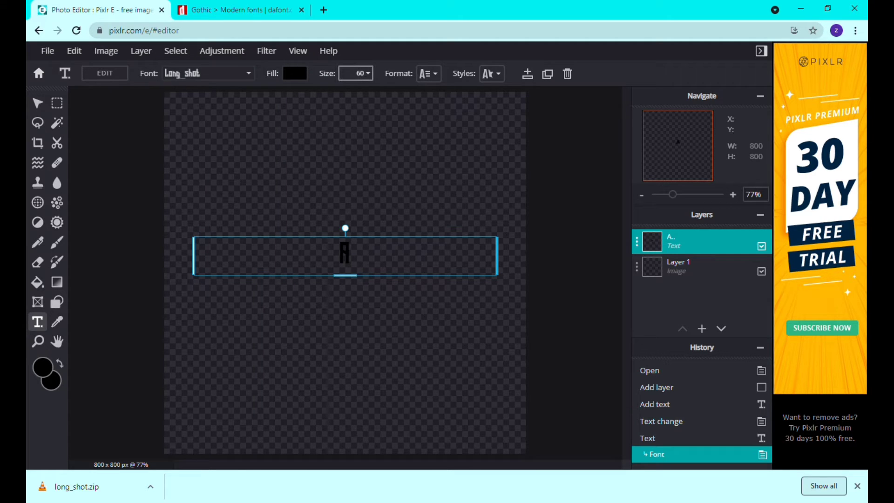
- Set the "A" text size to 500, move it up to the middle of the canvas, and dismiss the browser's download bar
left_click(361, 73)
key("ctrl+a")
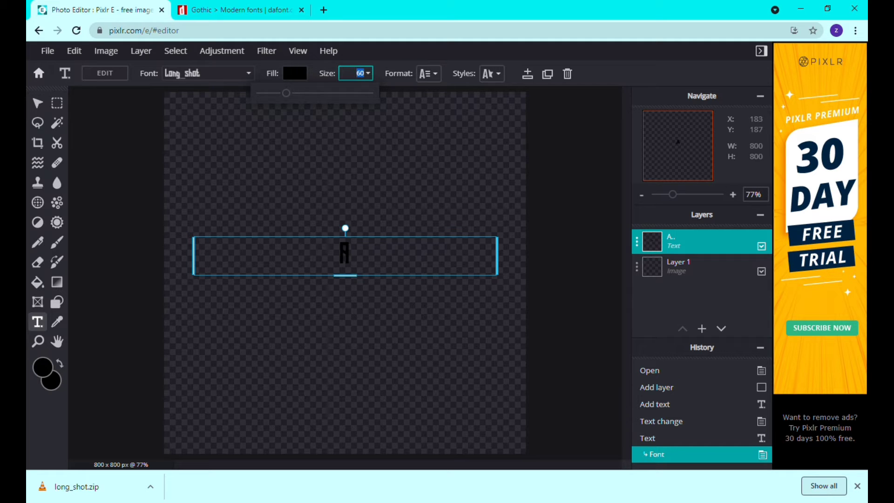
type("500")
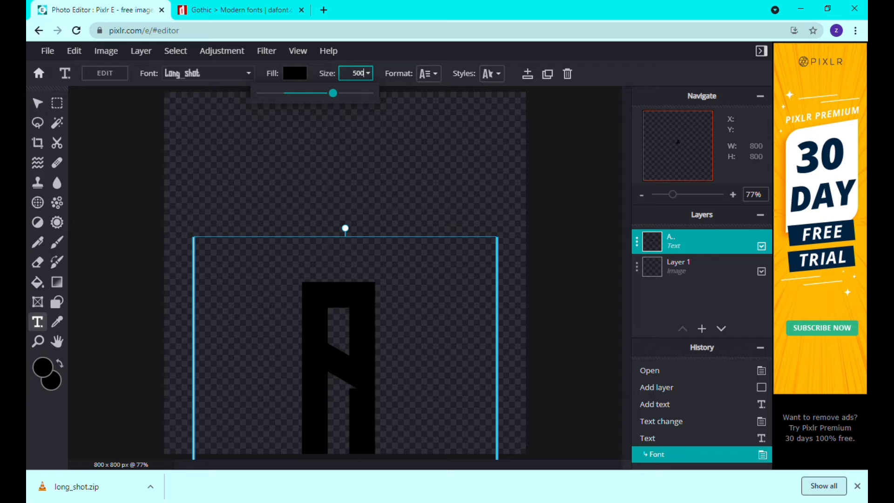
key("Return")
left_click_drag(328, 270, 319, 185)
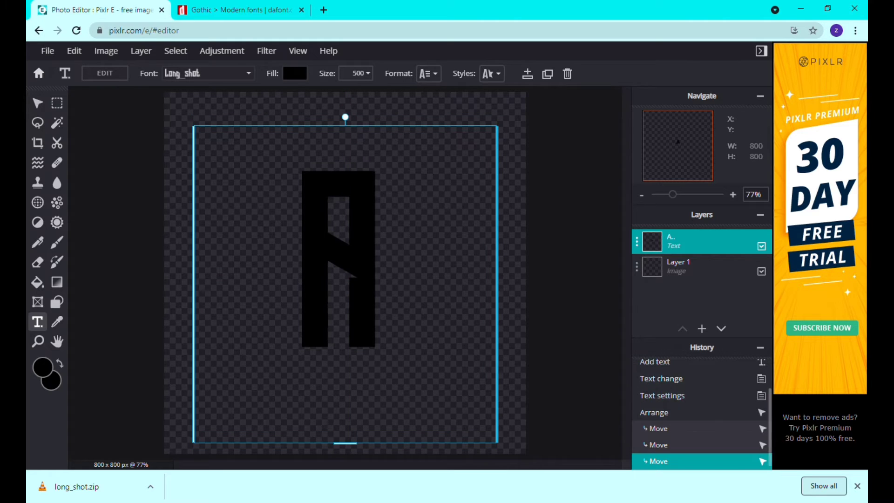
left_click(856, 485)
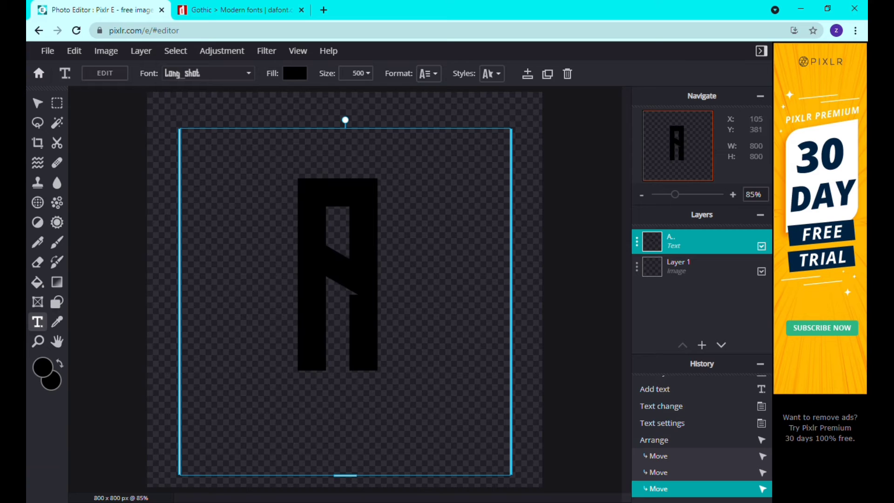
scroll(412, 302, "down", 2)
scroll(391, 297, "up", 1)
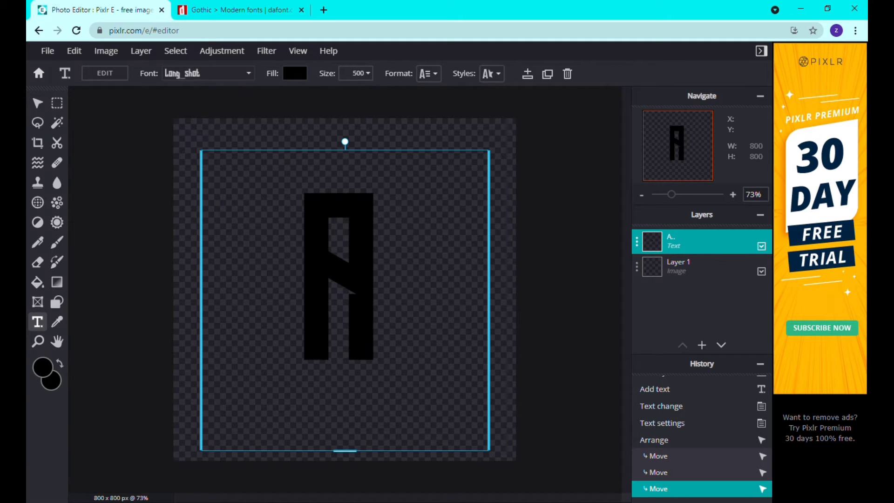
- Change the fill colour of the "A" text to white (#FFFFFF) and deselect the text
left_click(295, 73)
left_click(271, 160)
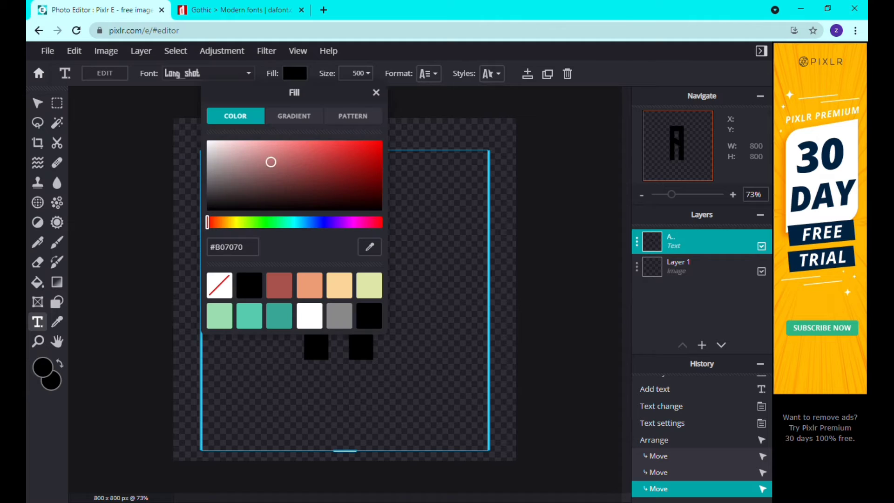
left_click(207, 140)
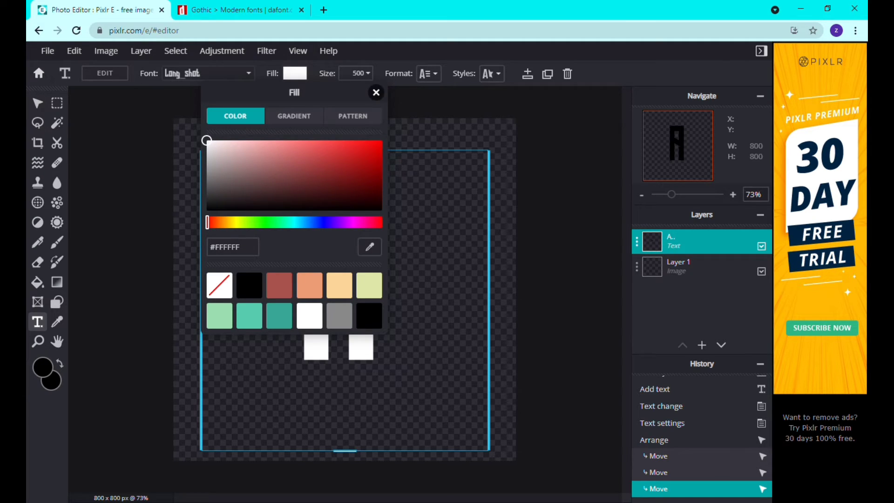
left_click(376, 92)
key("Escape")
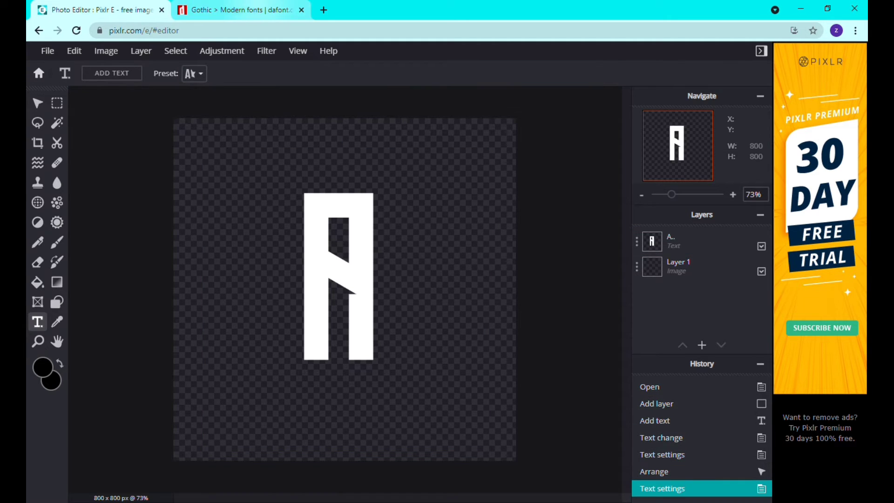
- Search Google Images for "green texture" in the browser tab used for DaFont
key("ctrl+Tab")
key("alt+Left")
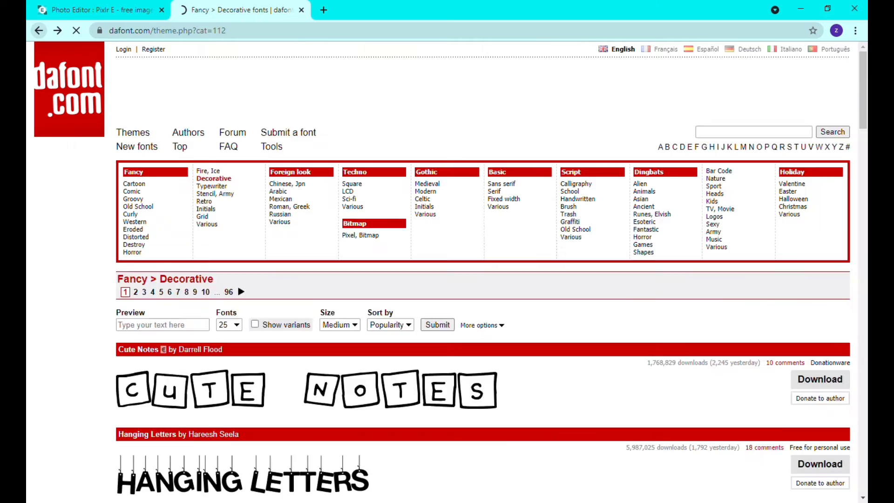
key("alt+Left")
left_click(314, 226)
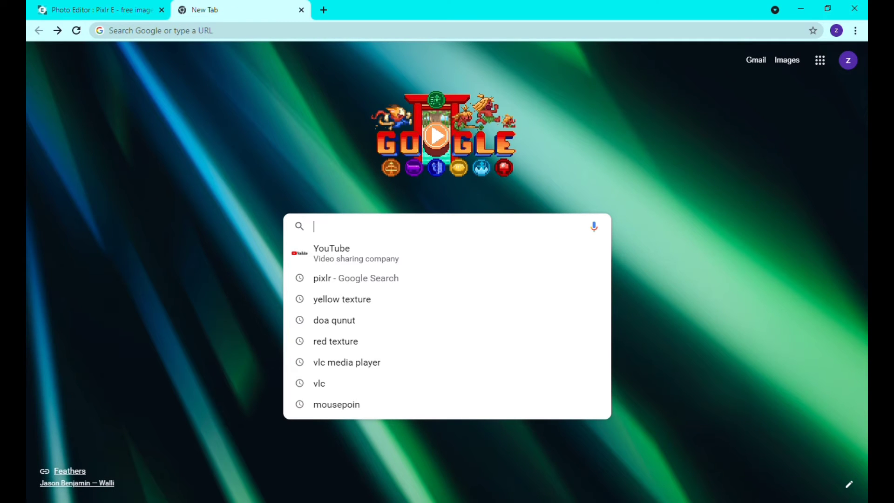
type("GREEN")
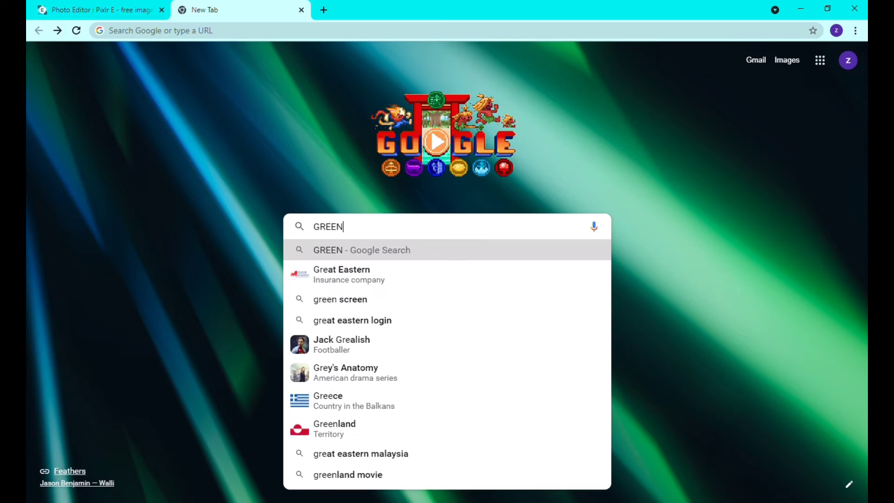
key("BackSpace")
key("BackSpace")
key("BackSpace")
key("BackSpace")
key("BackSpace")
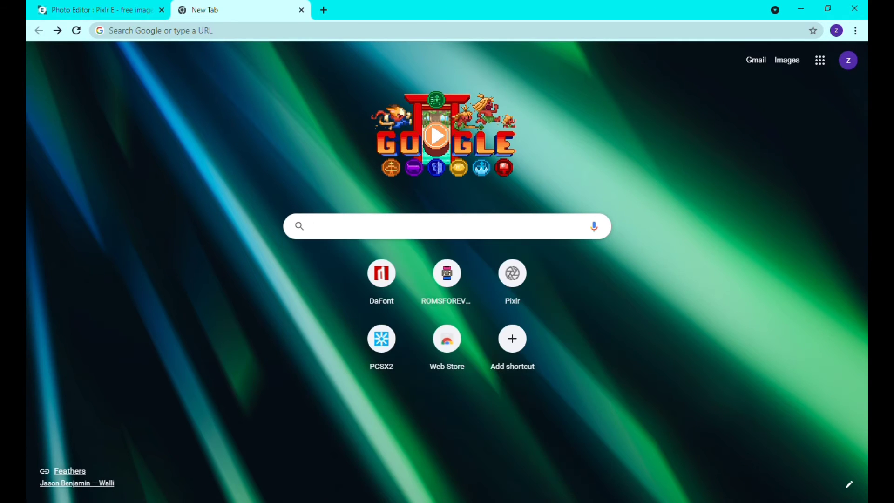
type("green text")
key("Return")
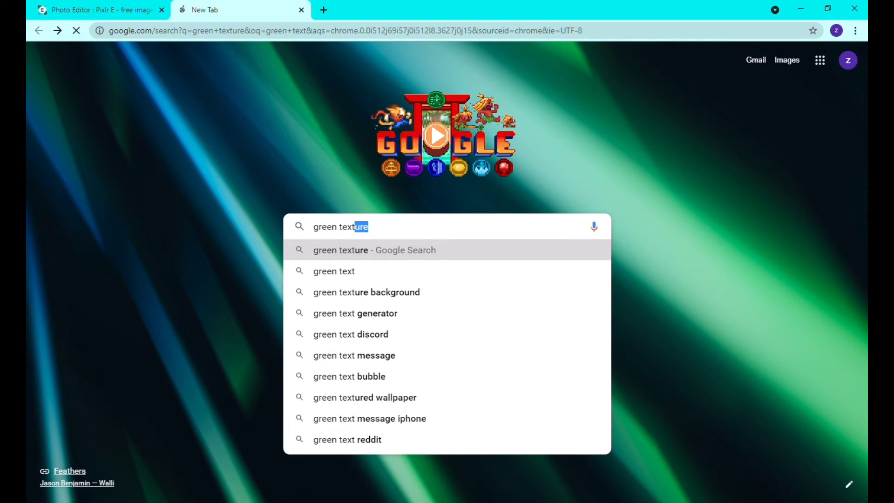
left_click(186, 106)
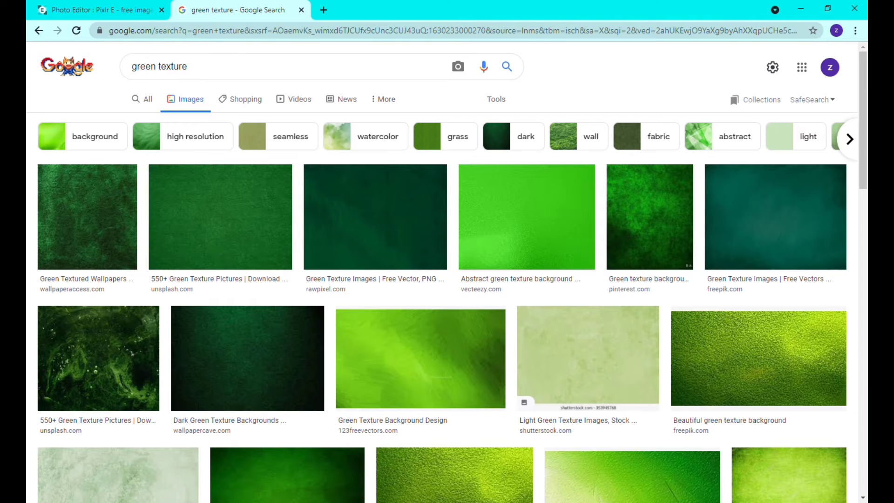
- Find the "Green Texture Background Design" image from 123FreeVectors and save it as Green Background.jpg
scroll(419, 242, "down", 3)
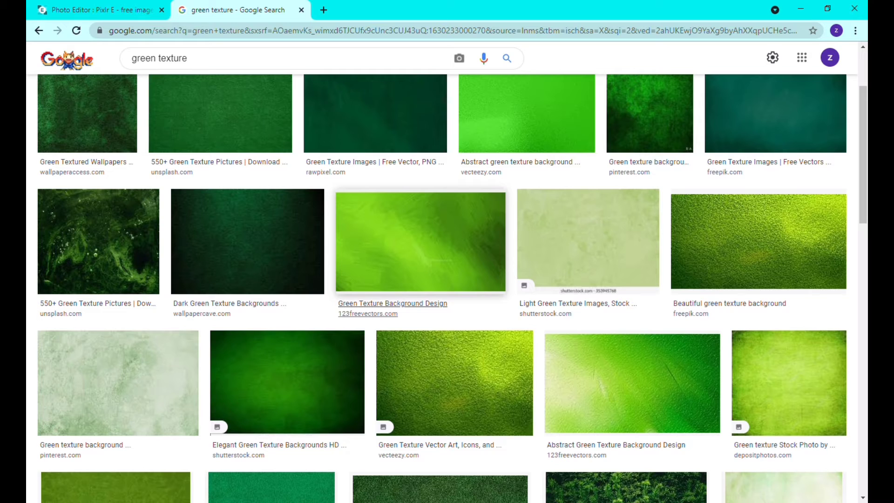
scroll(454, 382, "up", 4)
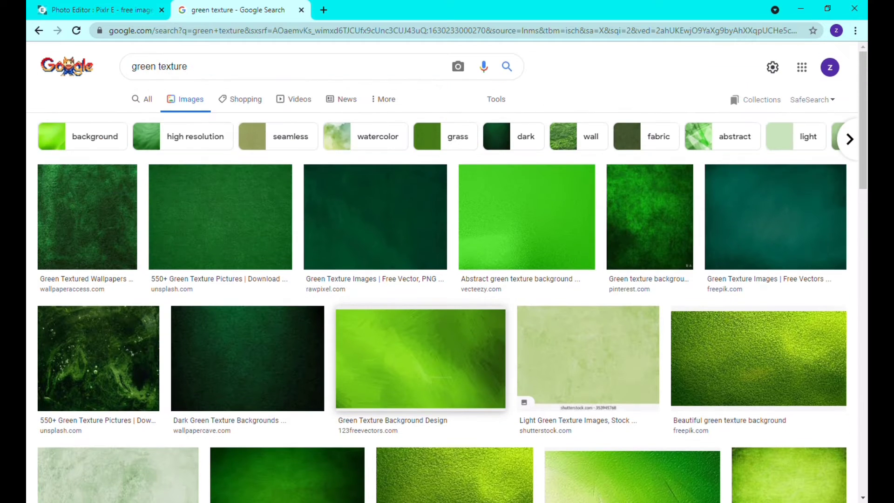
left_click(454, 368)
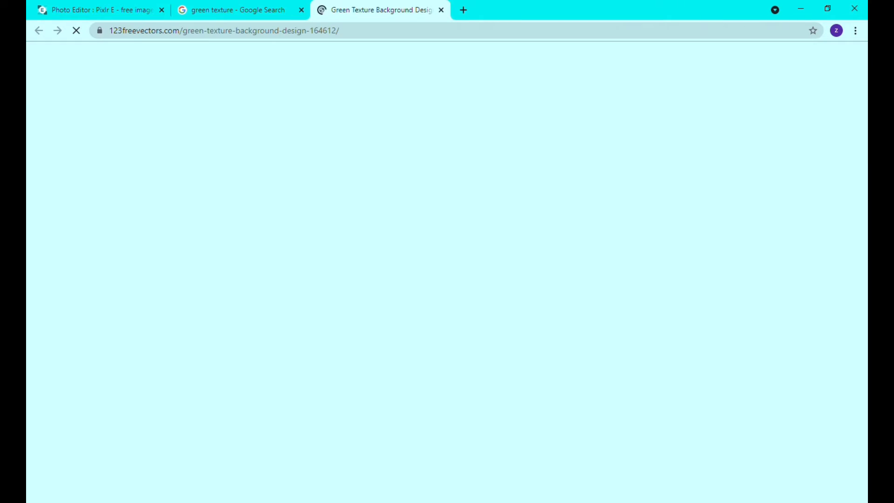
key("ctrl+w")
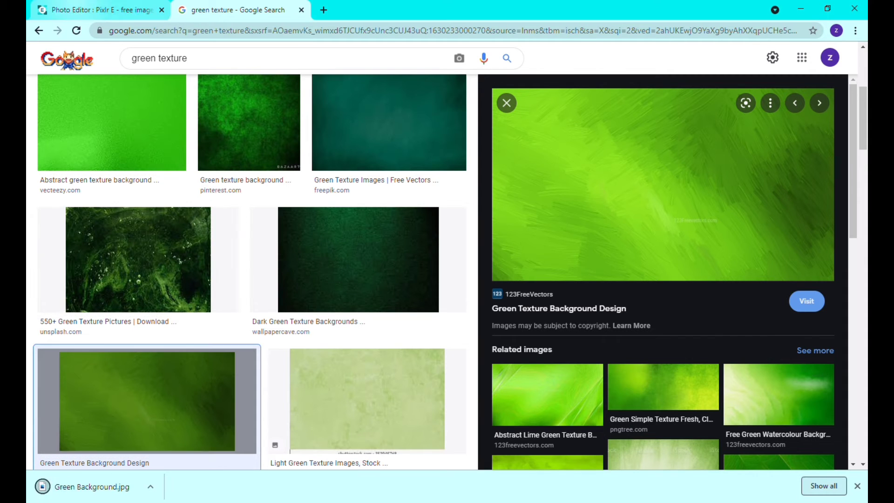
- Return to the Pixlr E editor and add Green Background.jpg as a new image layer
left_click(98, 10)
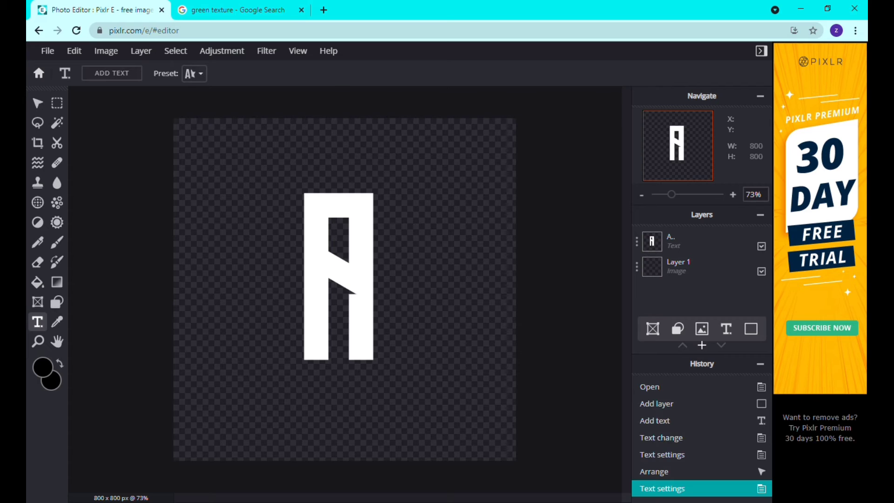
left_click(701, 344)
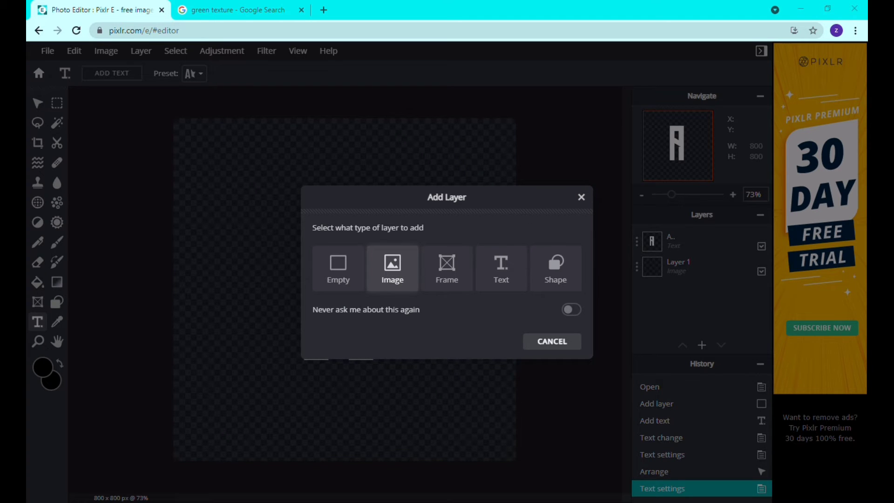
key("Return")
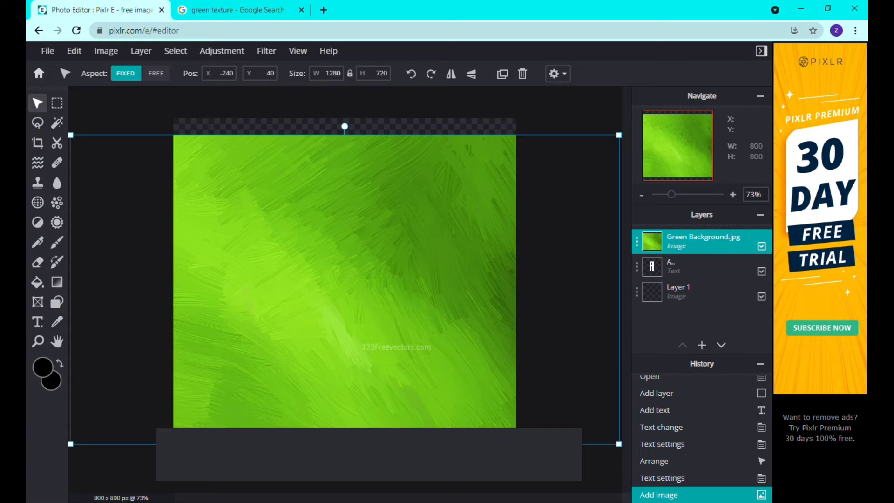
left_click(575, 423)
- Move the green background image to about X -146, Y 40 so it covers the letter, and select the "A" text layer
left_click_drag(344, 279, 344, 282)
left_click(698, 267)
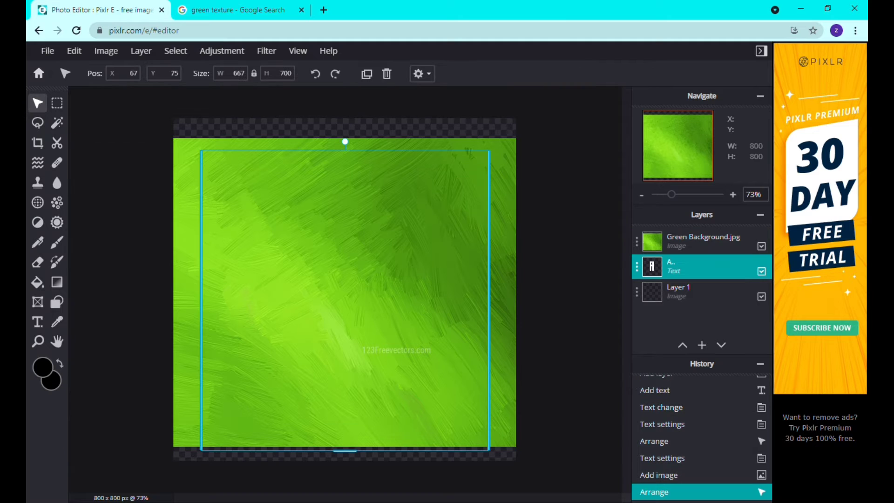
left_click(698, 241)
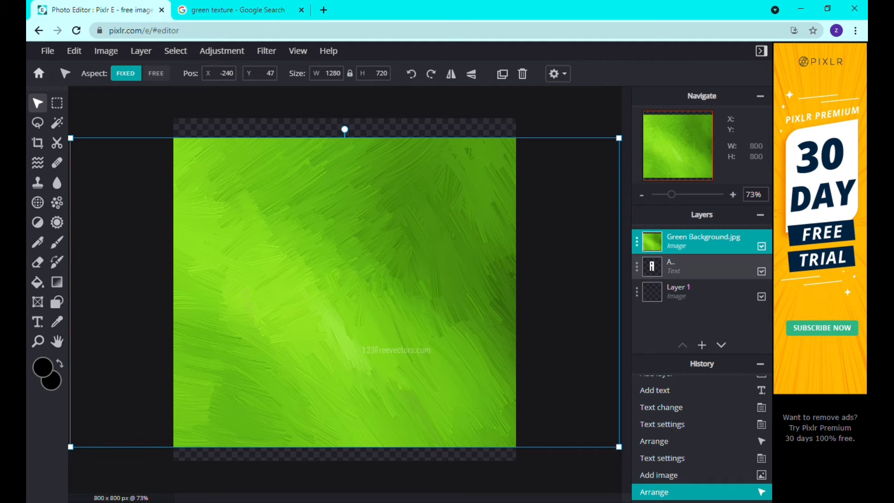
left_click(698, 266)
left_click(698, 241)
left_click(698, 266)
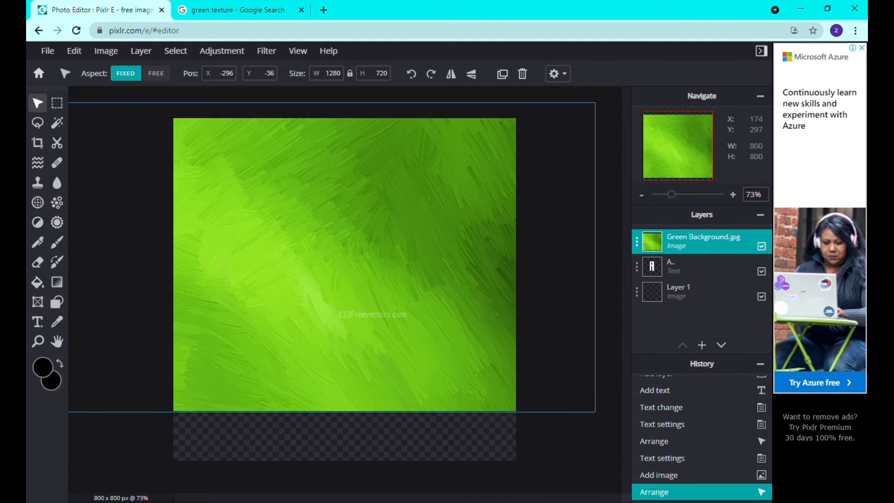
left_click_drag(248, 245, 311, 278)
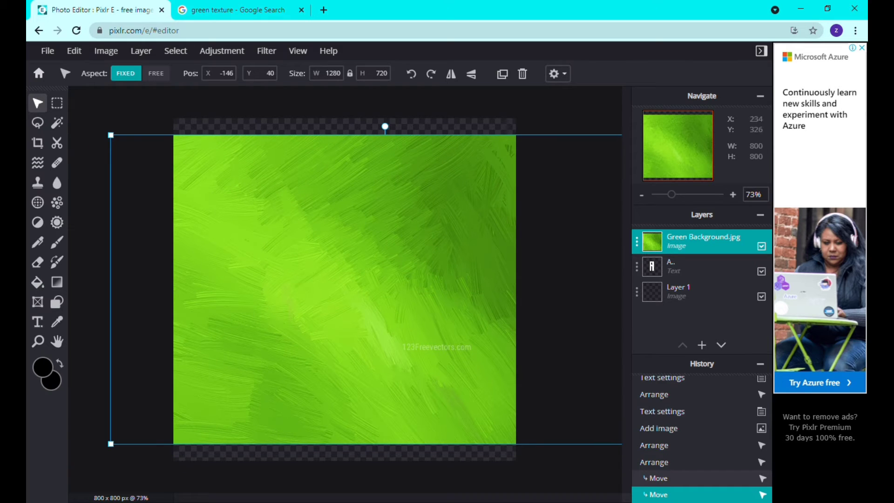
left_click(698, 266)
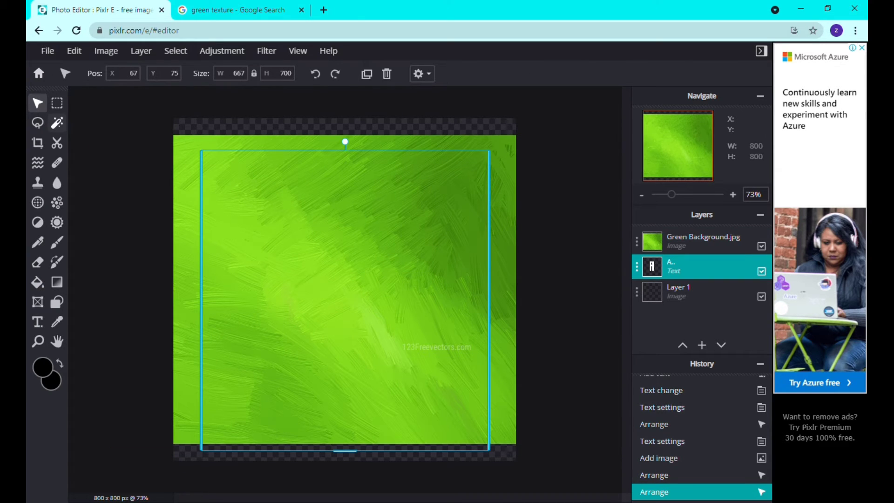
- Select the letter shape on the "A" text layer with the Magic Wand and invert the selection
left_click(57, 122)
left_click(357, 291)
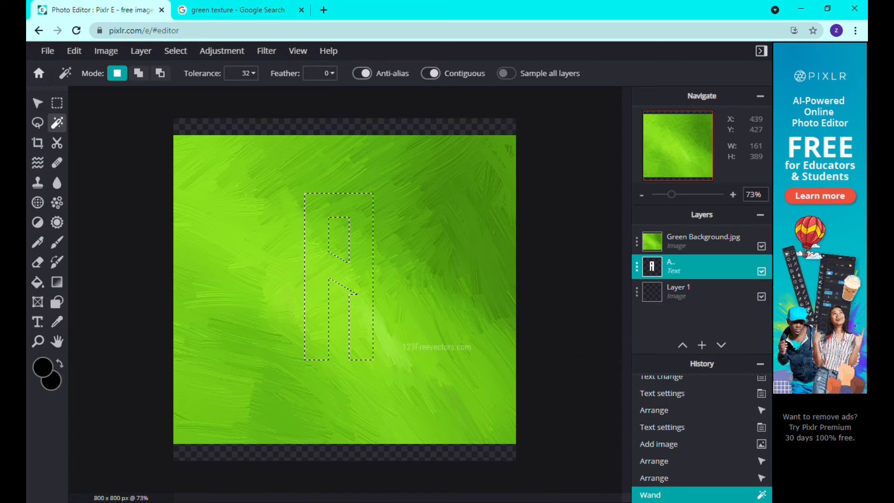
right_click(362, 302)
left_click(400, 361)
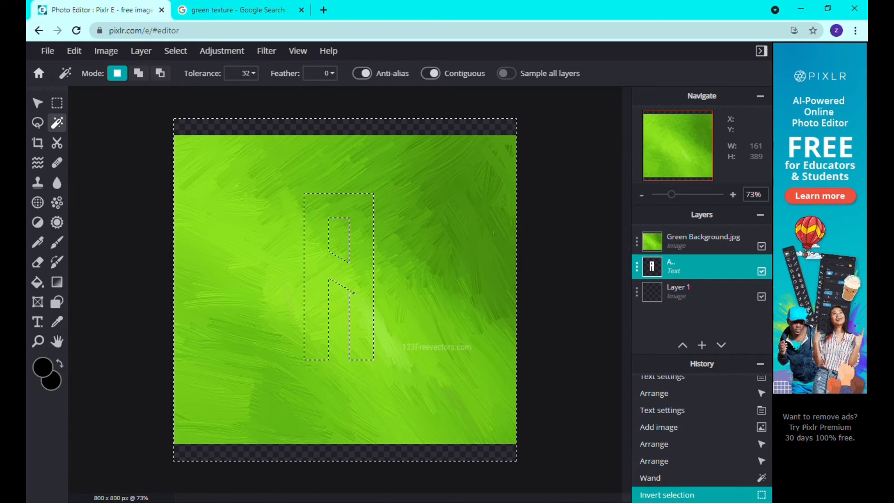
- Clear the inverted selection from the Green Background.jpg layer so only the letter shape stays textured, and deselect everything
left_click(703, 241)
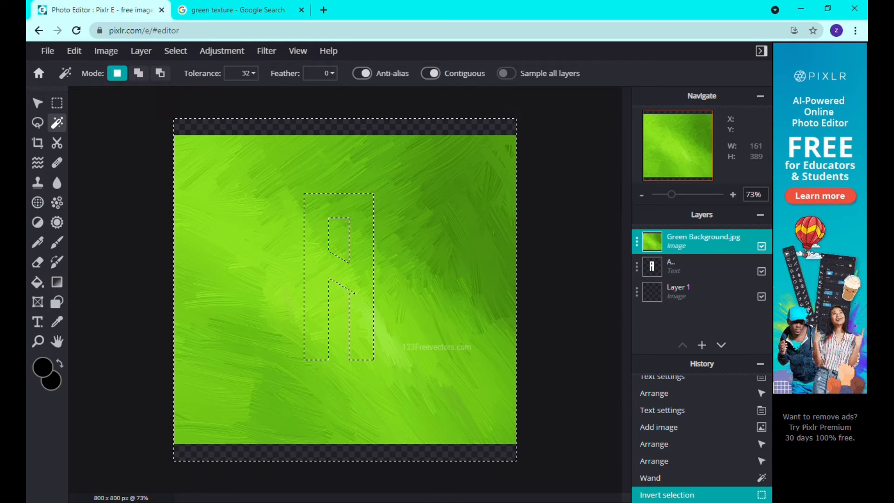
key("Delete")
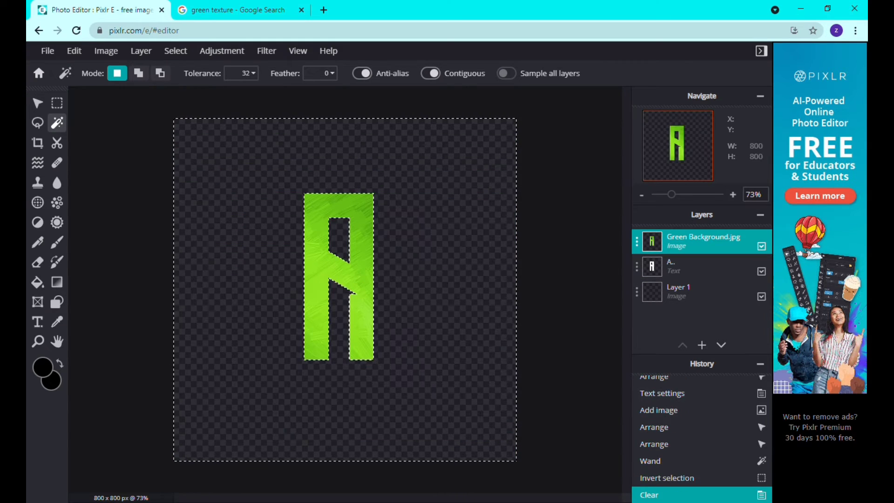
key("ctrl+d")
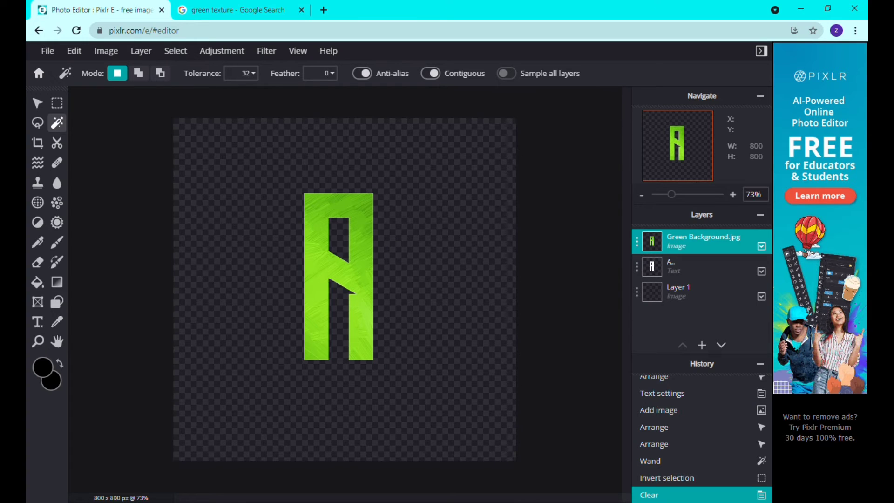
key("v")
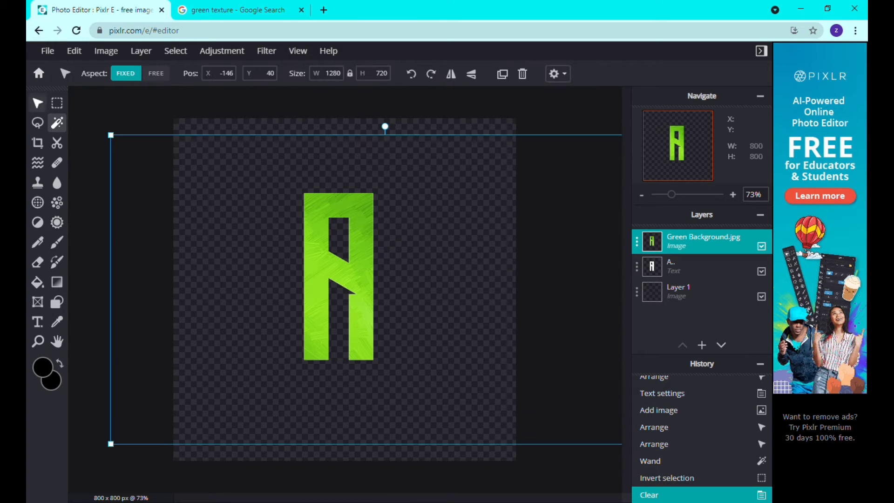
left_click(89, 150)
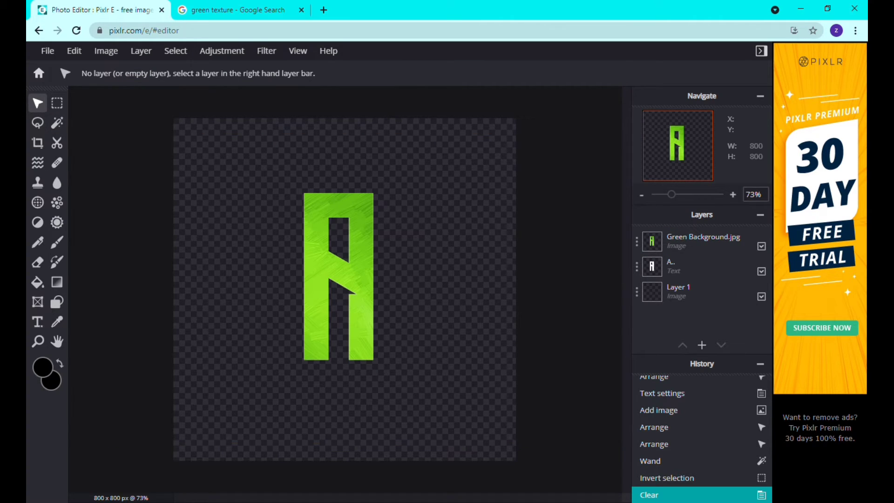
- Switch to the Google Images tab, search for "green" and preview the plain bright green image from Facebook
left_click(238, 10)
left_click_drag(190, 58, 122, 61)
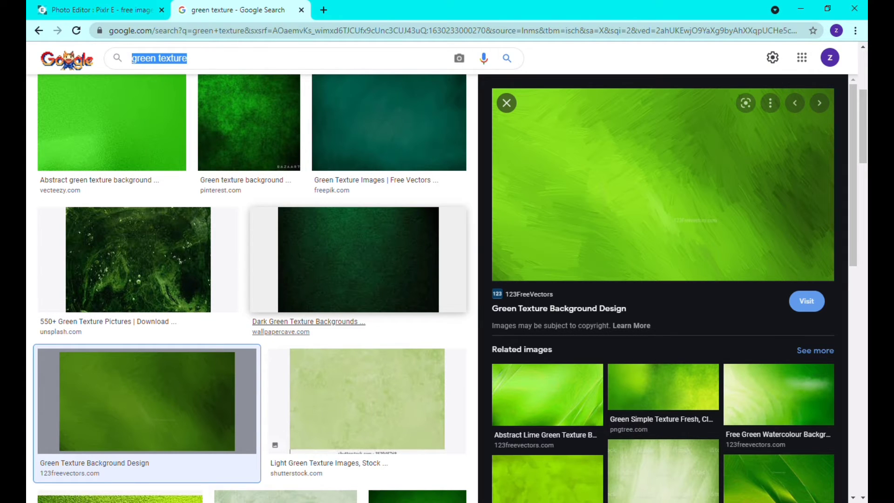
type("green")
key("Return")
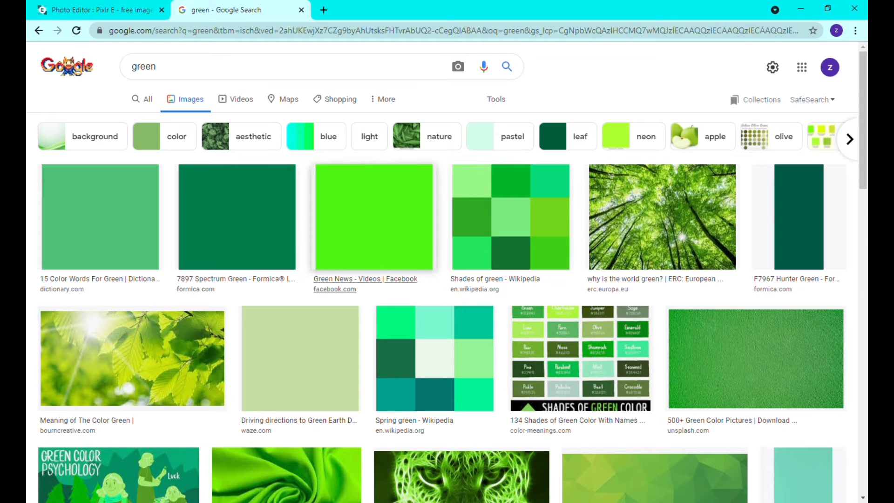
scroll(373, 216, "down", 3)
scroll(373, 216, "up", 3)
left_click(374, 216)
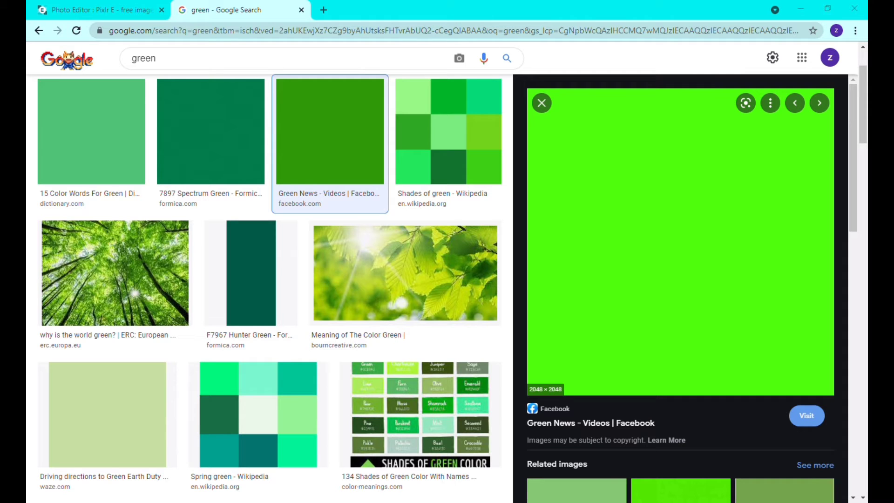
- Search Google Images for "yellow" and open the preview of the "Yellow Wallpapers" image from Unsplash
left_click_drag(157, 59, 128, 58)
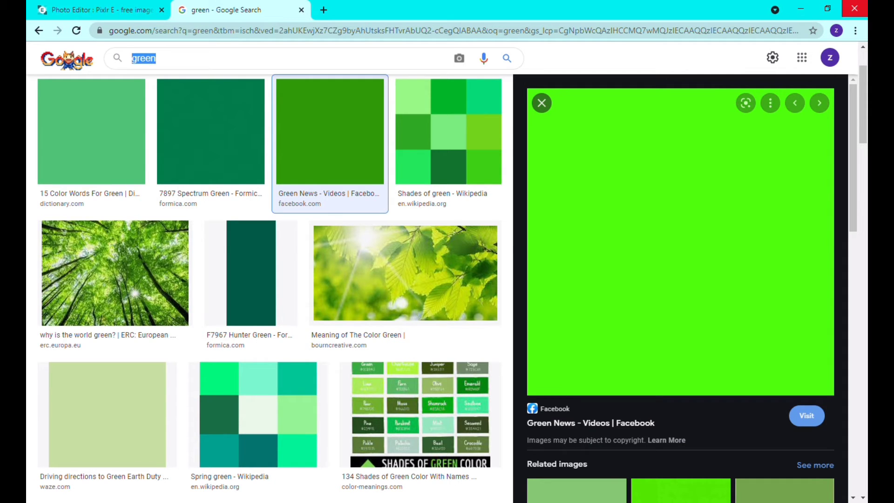
type("yeloo")
key("Return")
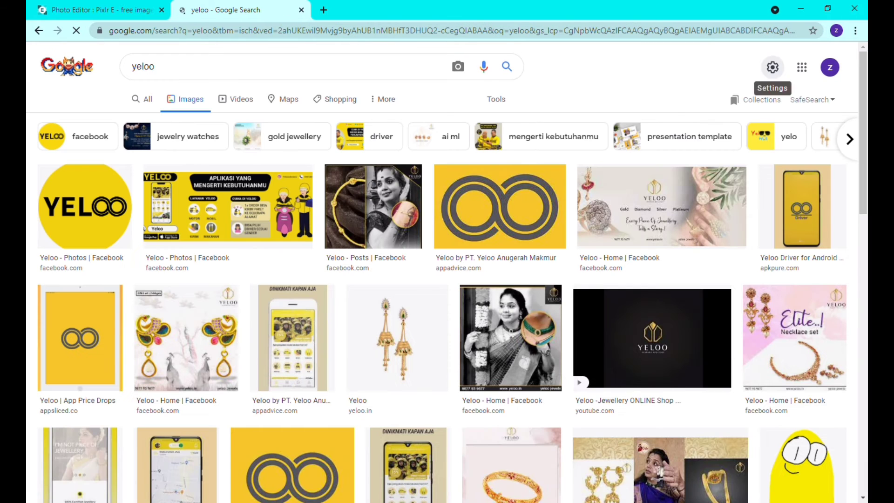
double_click(143, 66)
type("yellow")
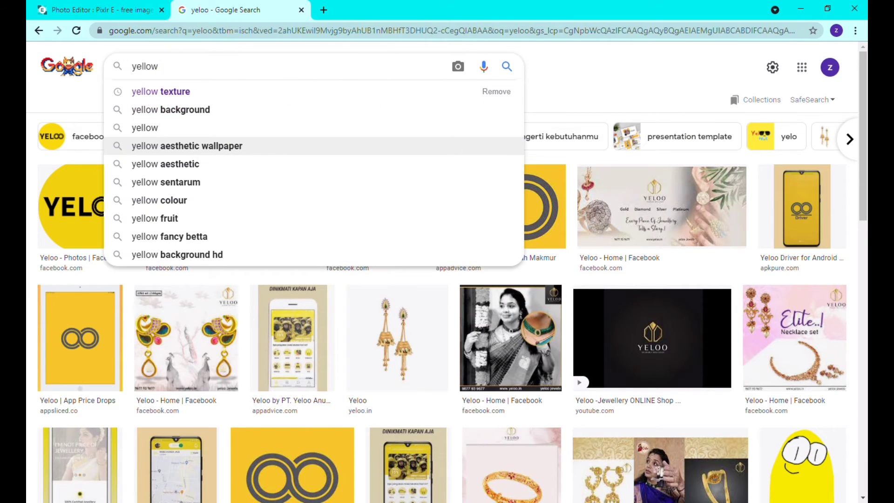
key("Return")
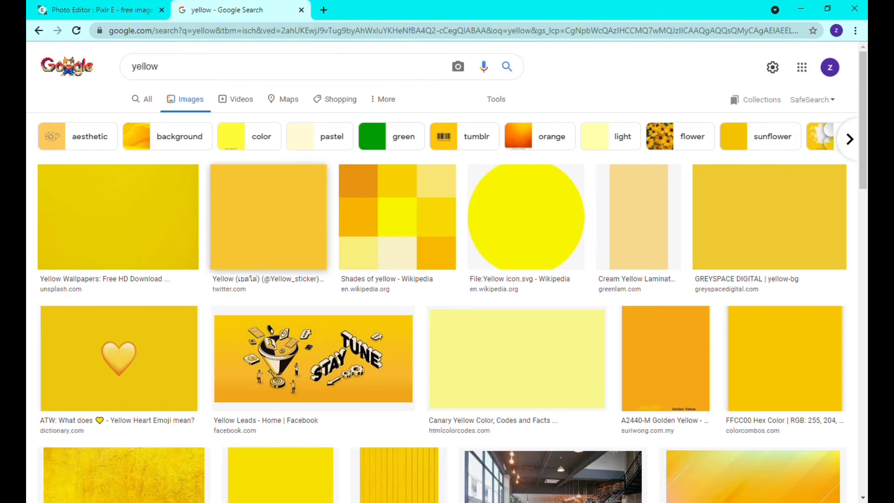
left_click(117, 217)
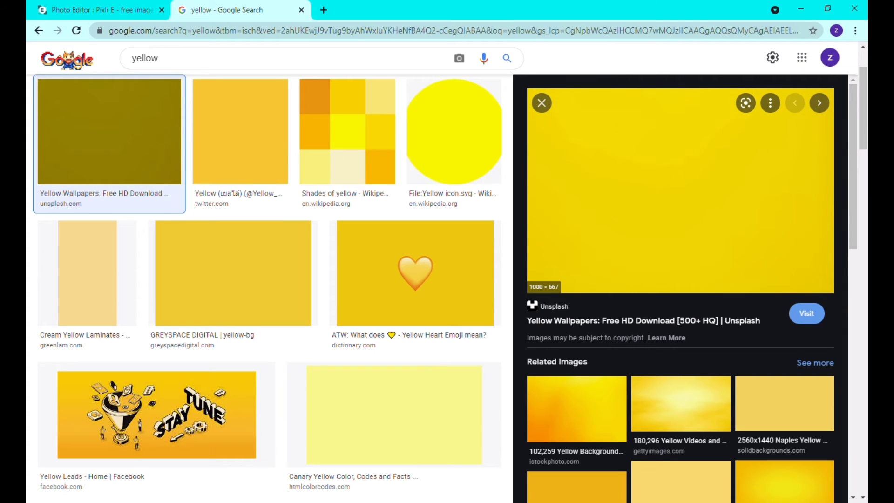
- Return to the Pixlr E editor and add YELLOW PHOTO.jpg as a new image layer
left_click(100, 10)
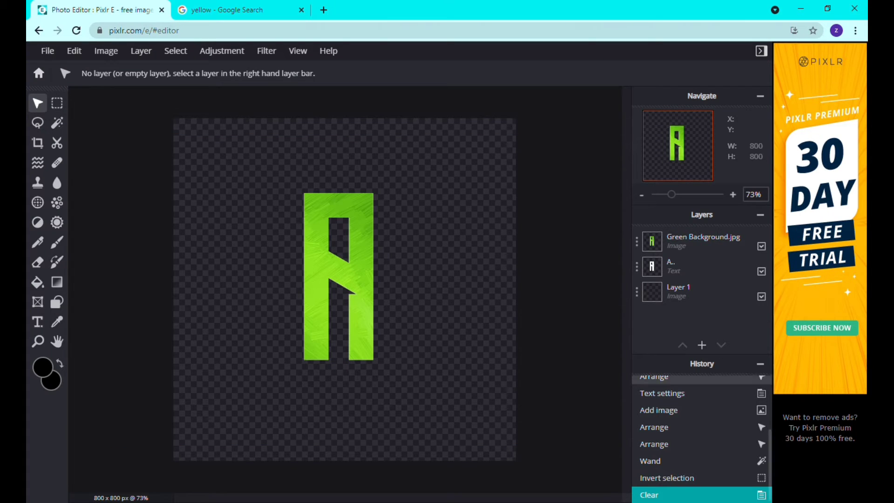
mouse_move(701, 345)
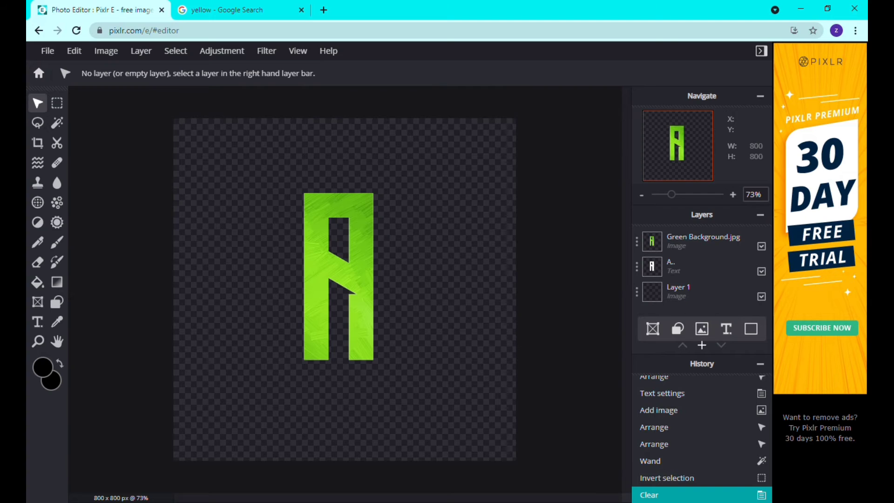
left_click(702, 344)
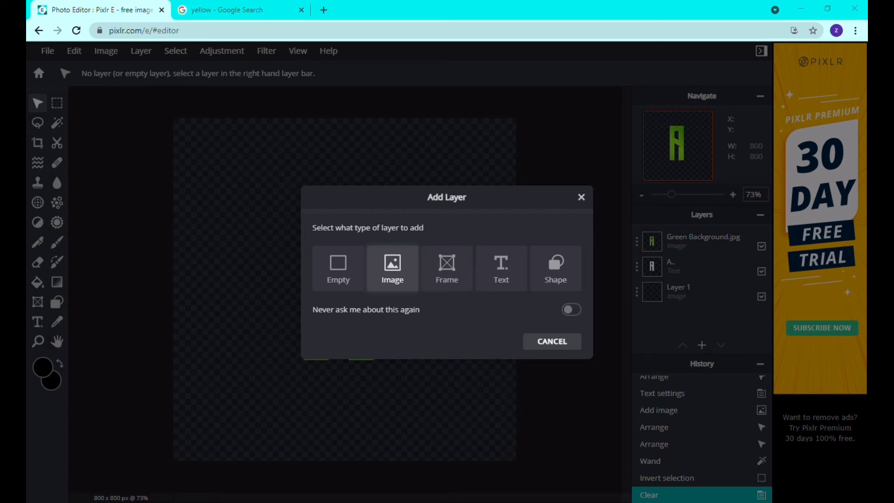
left_click(393, 267)
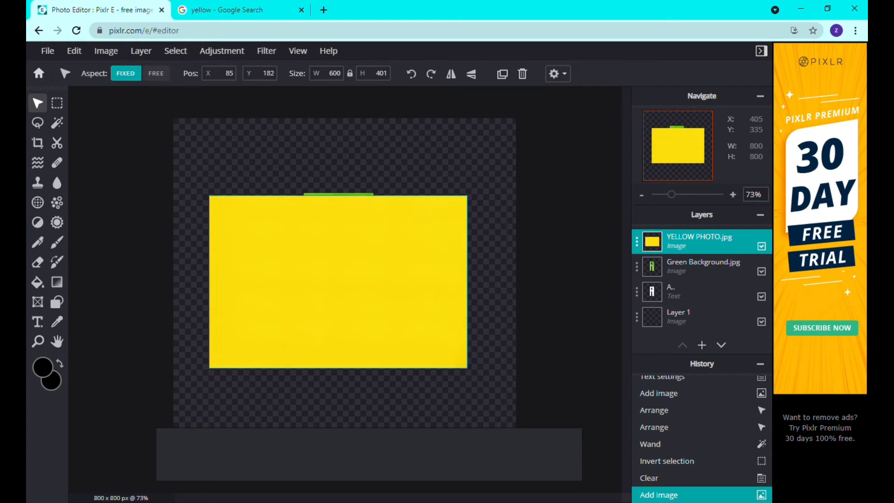
- Enlarge the yellow photo to about 1267 x 846 px and position it at about X -189, Y -18 to cover the canvas
left_click_drag(473, 307, 608, 397)
left_click_drag(503, 303, 452, 276)
left_click_drag(556, 371, 622, 415)
left_click_drag(394, 262, 314, 263)
left_click_drag(544, 419, 578, 468)
left_click_drag(489, 414, 499, 386)
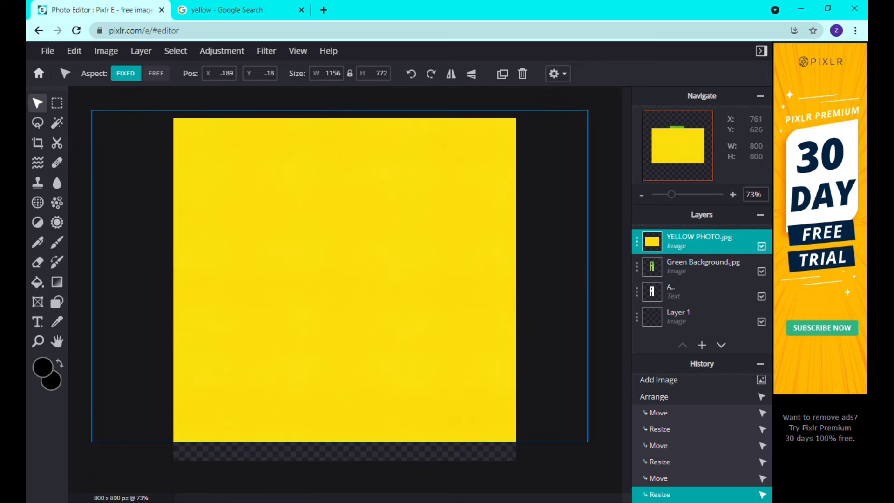
left_click_drag(587, 441, 618, 461)
scroll(617, 461, "down", 2)
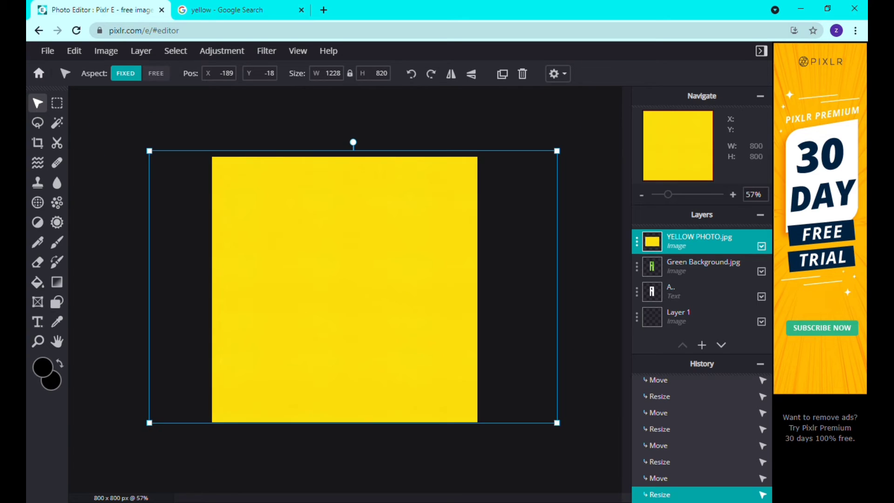
left_click(601, 447)
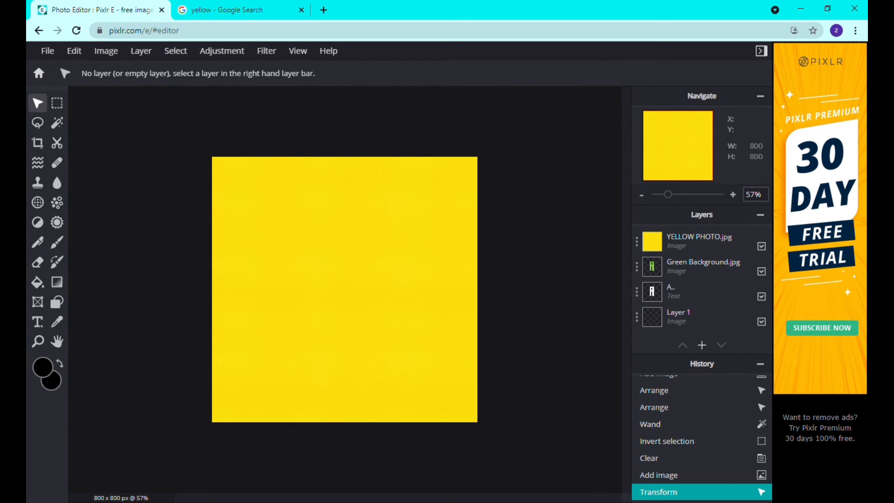
left_click(698, 241)
left_click_drag(557, 423, 568, 430)
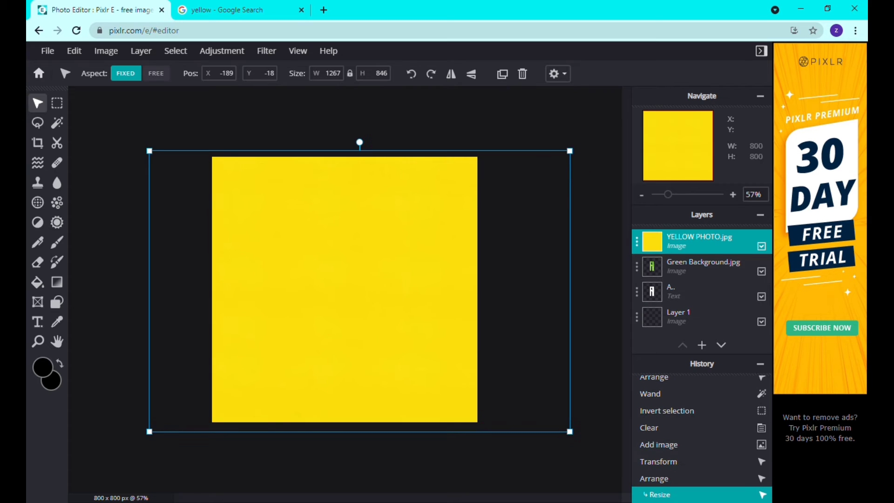
left_click(592, 423)
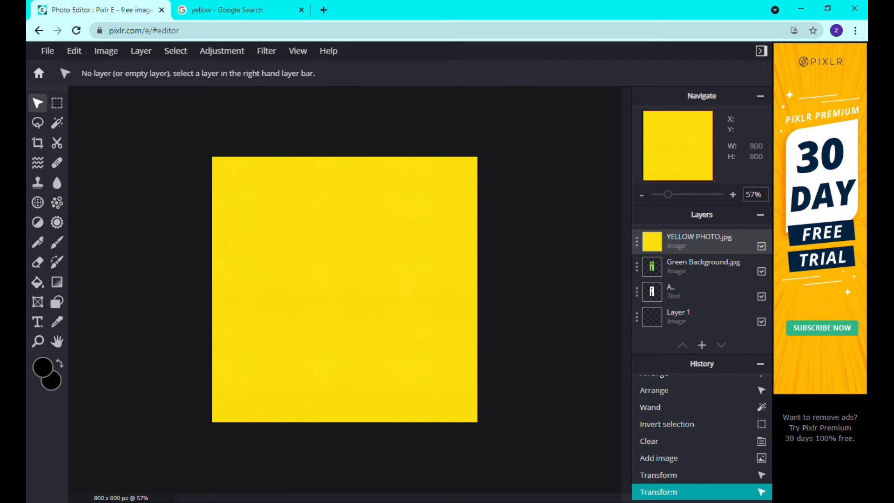
- Place the YELLOW PHOTO.jpg layer directly below the "A" text layer and delete the empty Layer 1
left_click_drag(698, 241, 698, 293)
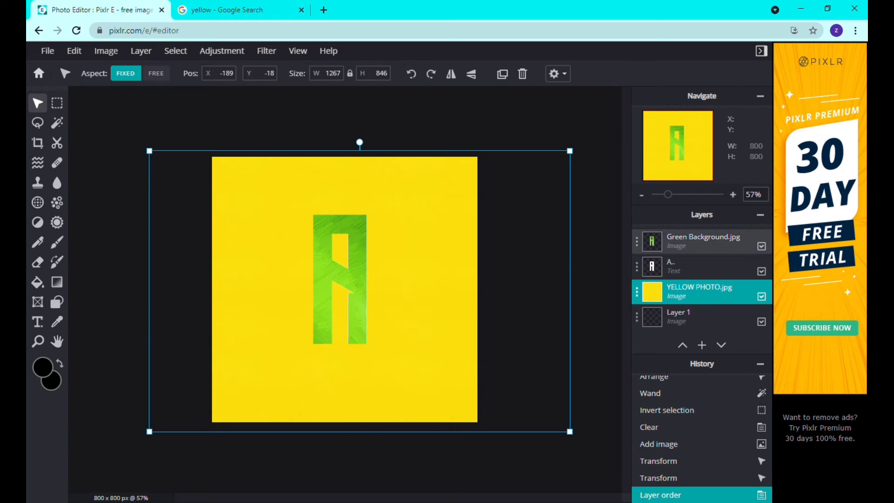
left_click(698, 316)
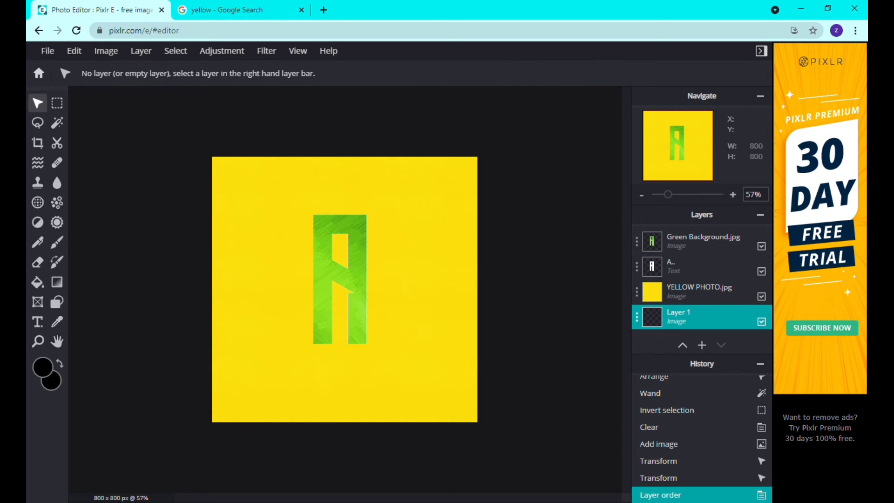
key("Delete")
- Delete the "A" text layer, keeping the green textured letter and the yellow background
left_click(698, 267)
scroll(481, 390, "up", 5)
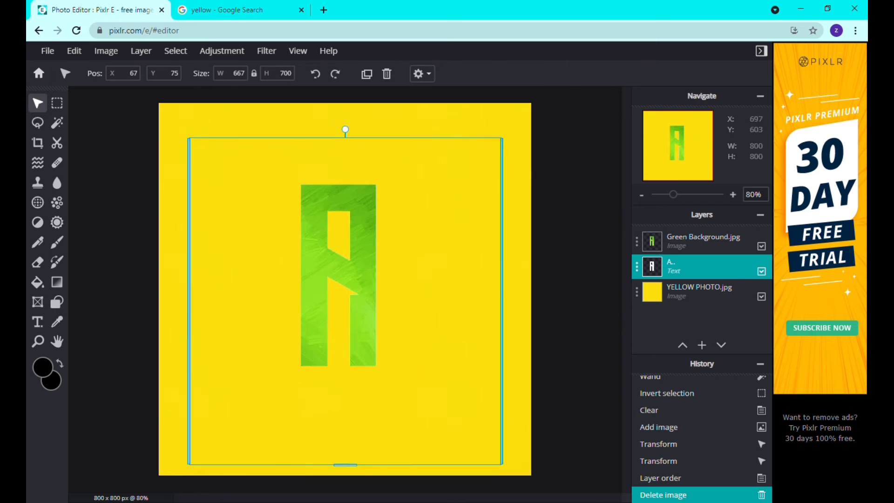
scroll(482, 390, "down", 4)
scroll(482, 390, "up", 1)
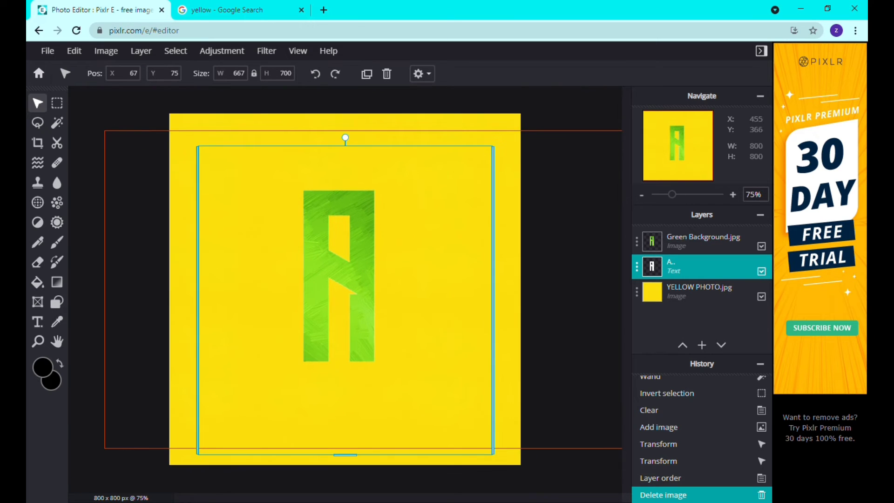
key("Delete")
scroll(344, 289, "down", 3)
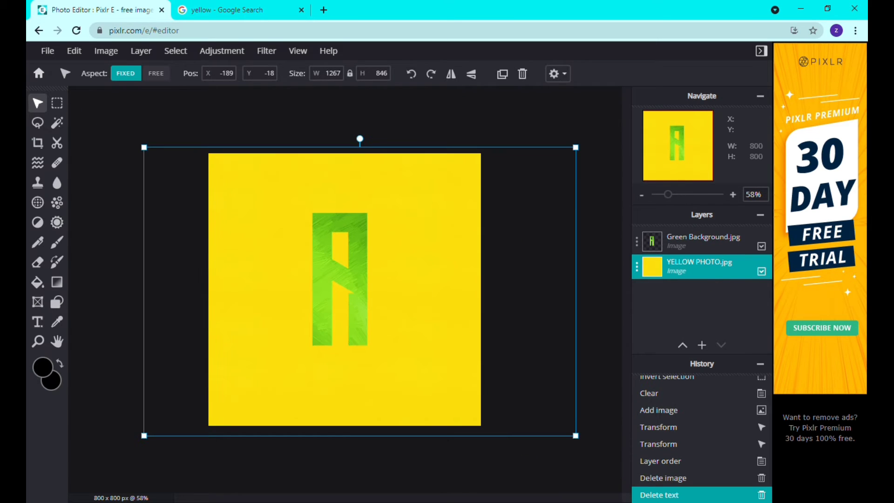
- Move the green textured letter layer to about X -141, Y 40 to centre the letter horizontally on the canvas
left_click(703, 241)
left_click_drag(341, 303, 348, 308)
left_click(356, 454)
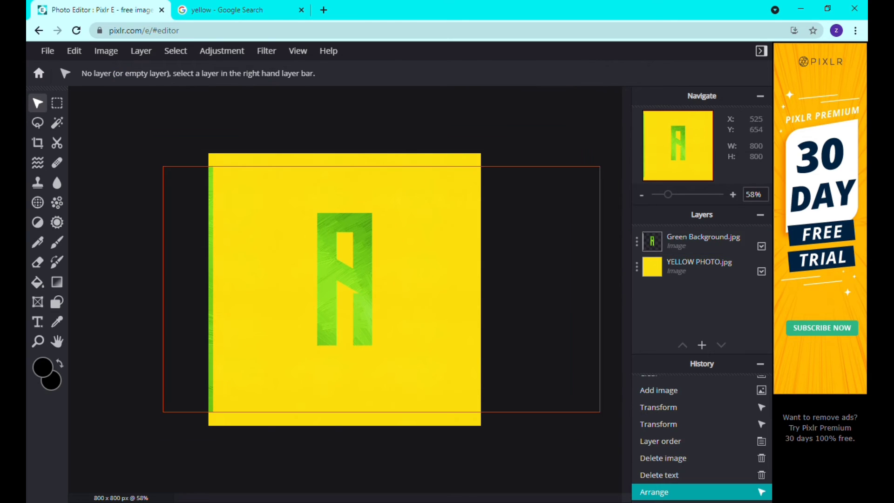
left_click_drag(356, 343, 353, 344)
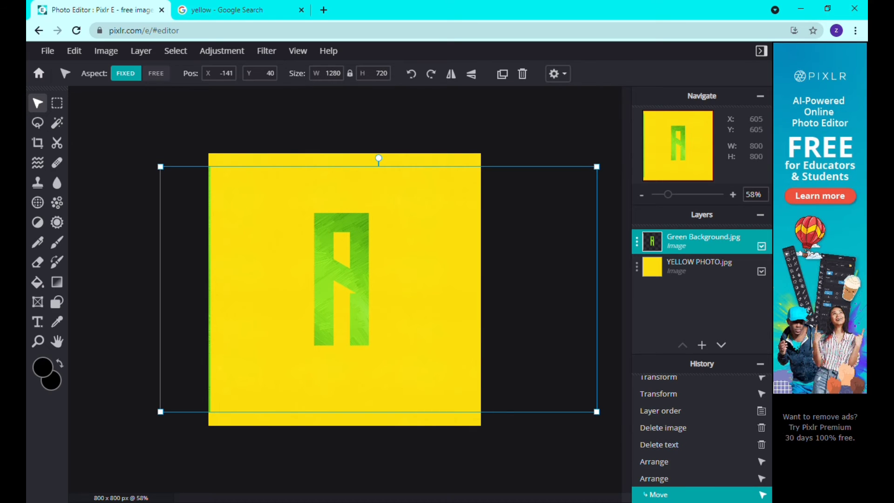
left_click(410, 451)
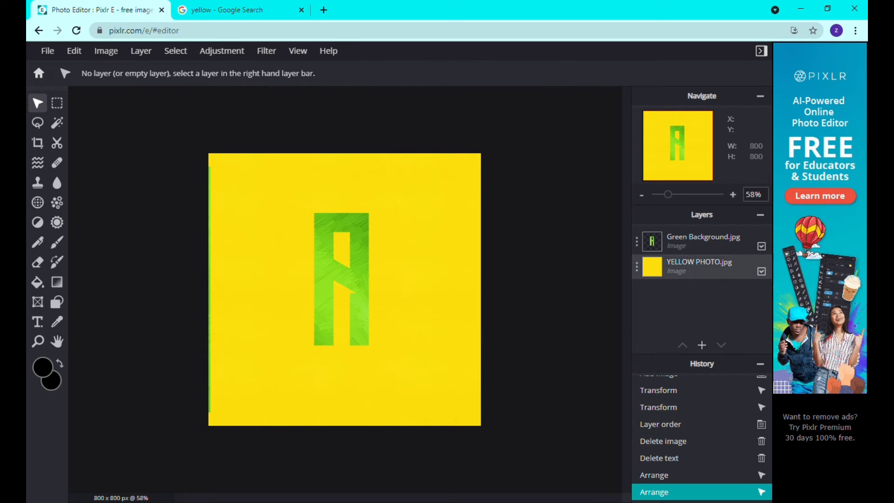
- Apply a black drop shadow to the Green Background.jpg layer with 100% opacity, 5 px blur and 20 px offsets in x and y
left_click(701, 241)
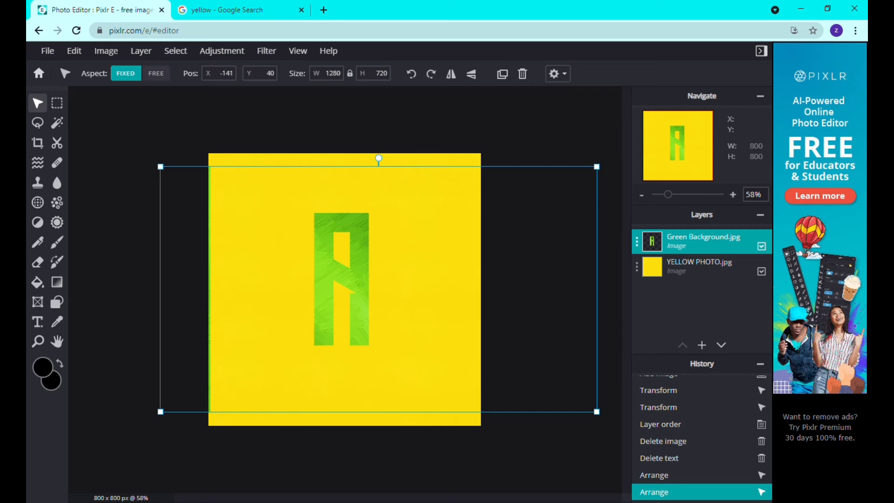
left_click(222, 51)
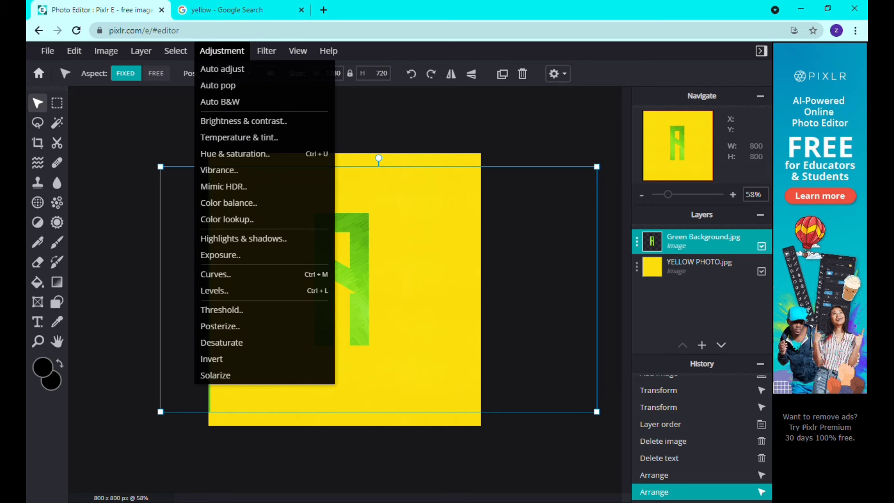
mouse_move(266, 51)
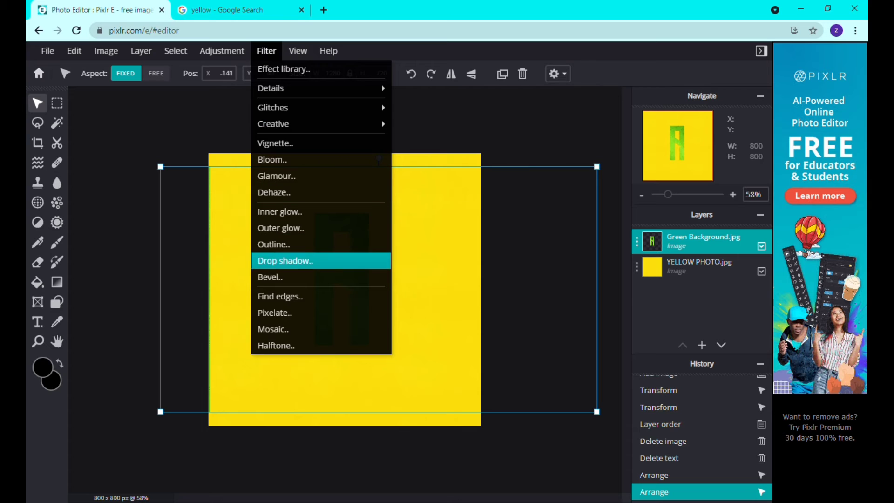
left_click(286, 261)
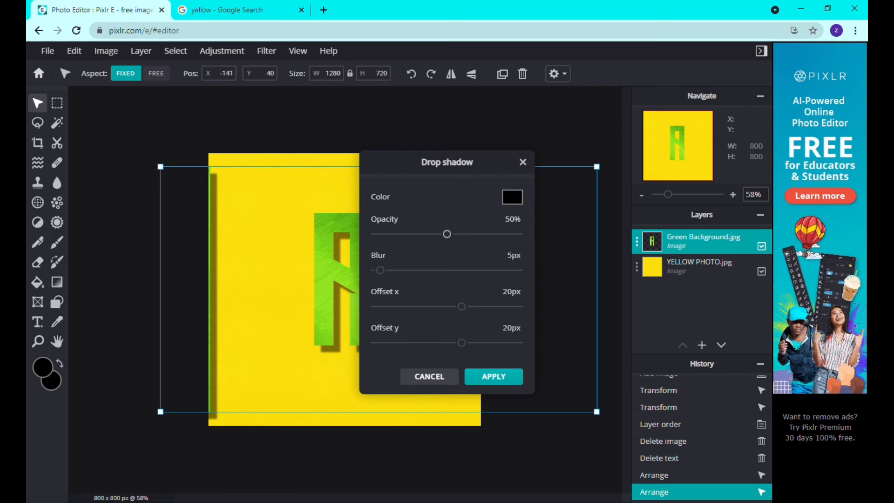
left_click_drag(447, 233, 521, 234)
left_click_drag(447, 162, 613, 168)
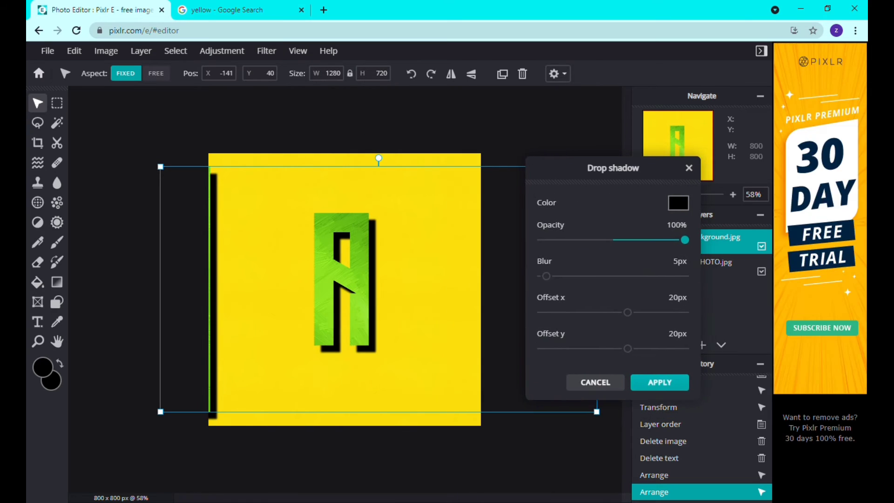
mouse_move(545, 276)
left_mouse_down()
mouse_move(562, 276)
mouse_move(546, 276)
left_mouse_up()
left_click(660, 382)
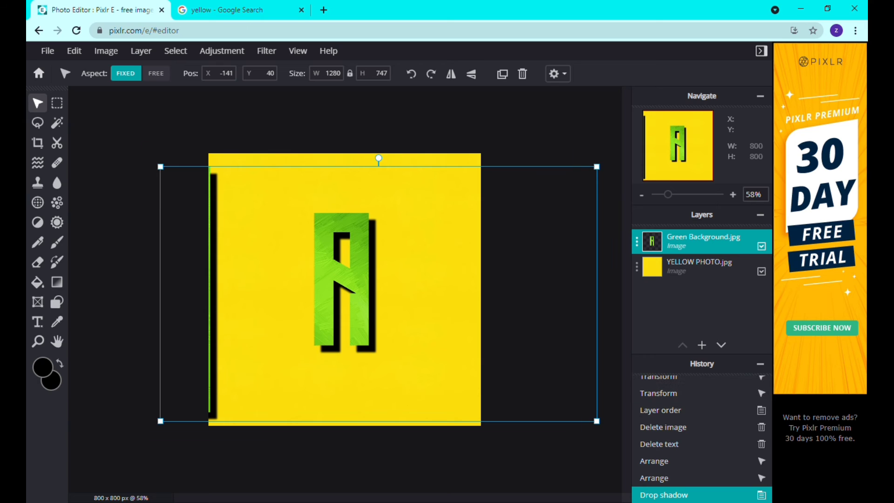
left_click(552, 450)
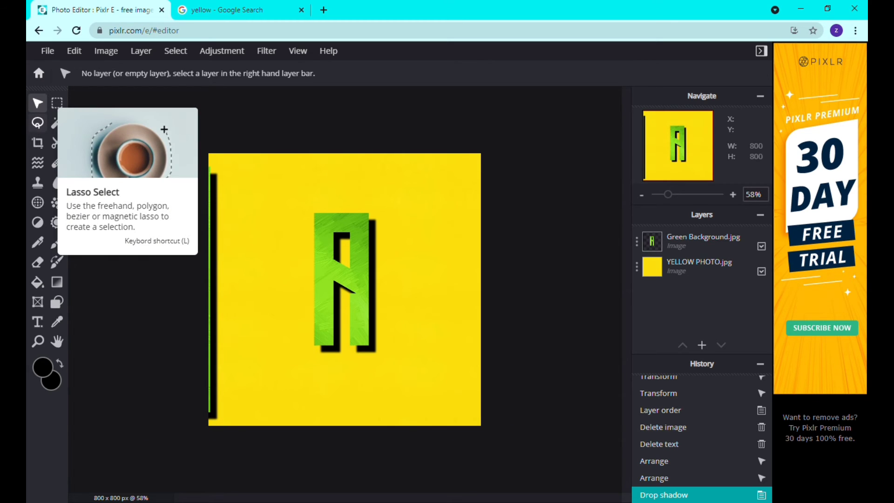
- Lasso the leftover green and black strip along the canvas's left edge and clear it from the Green Background.jpg layer
key("l")
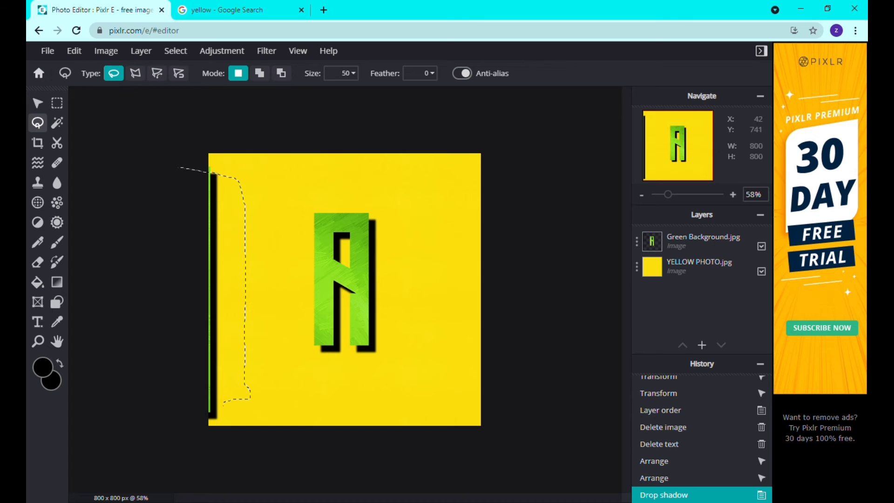
left_click_drag(198, 413, 199, 414)
key("Delete")
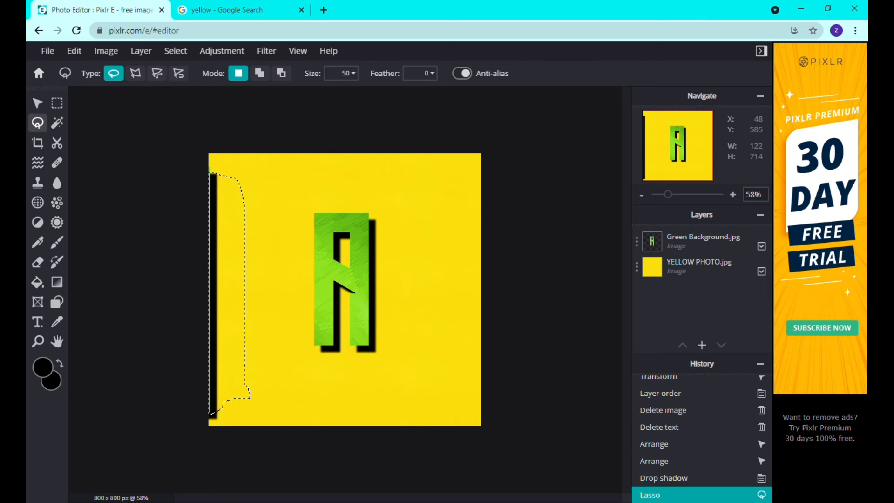
key("ctrl+d")
left_click(698, 241)
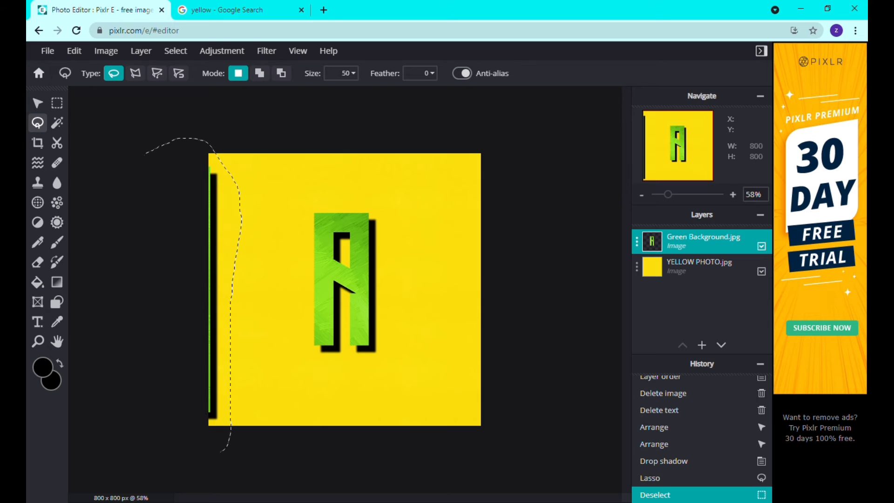
left_click_drag(221, 450, 195, 449)
key("Delete")
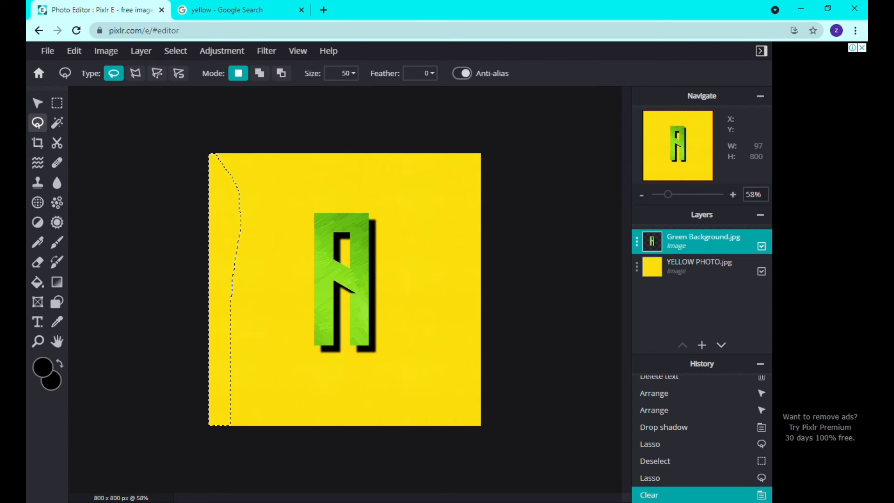
key("ctrl+d")
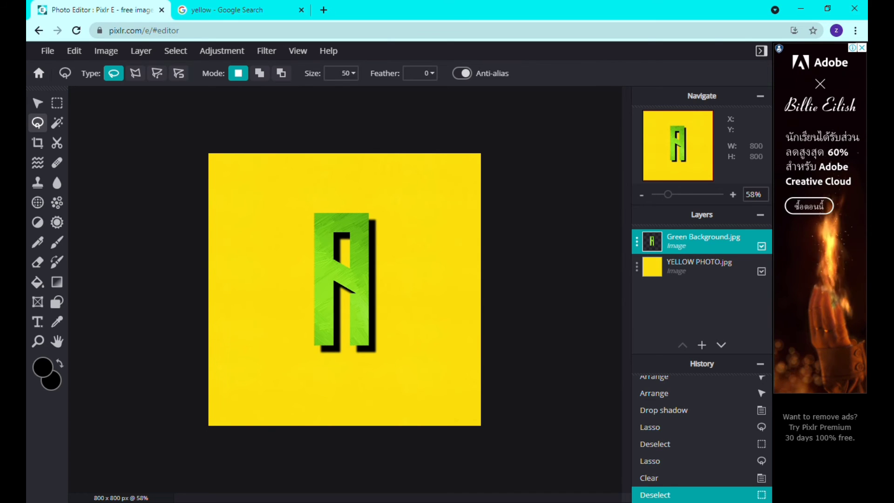
- Colorize the YELLOW PHOTO.jpg layer blue with hue 43, lightness -2 and slightly raised saturation
left_click(698, 266)
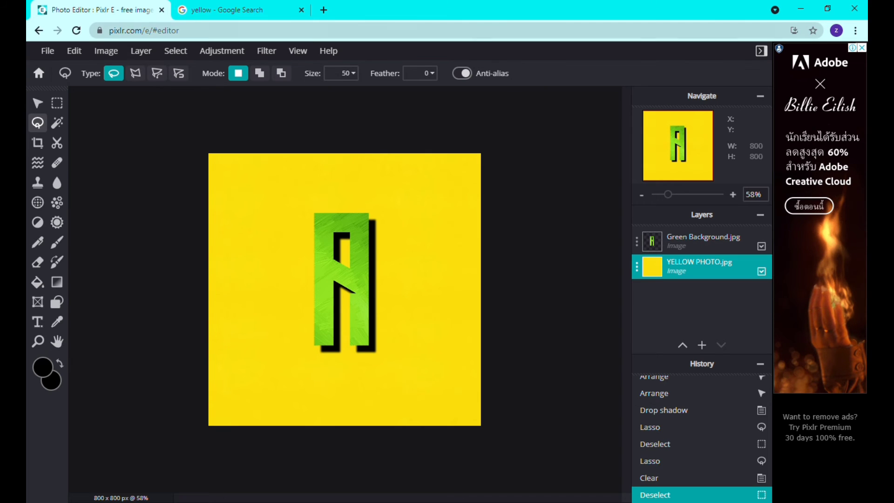
left_click(266, 50)
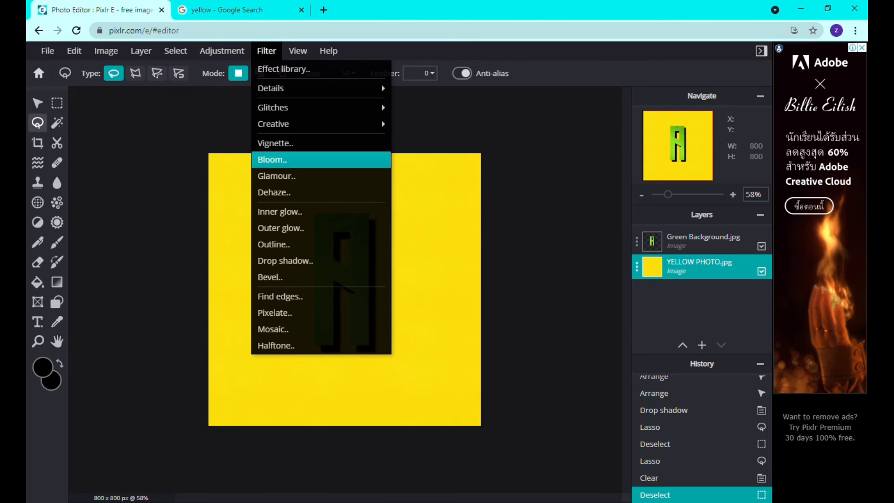
mouse_move(298, 88)
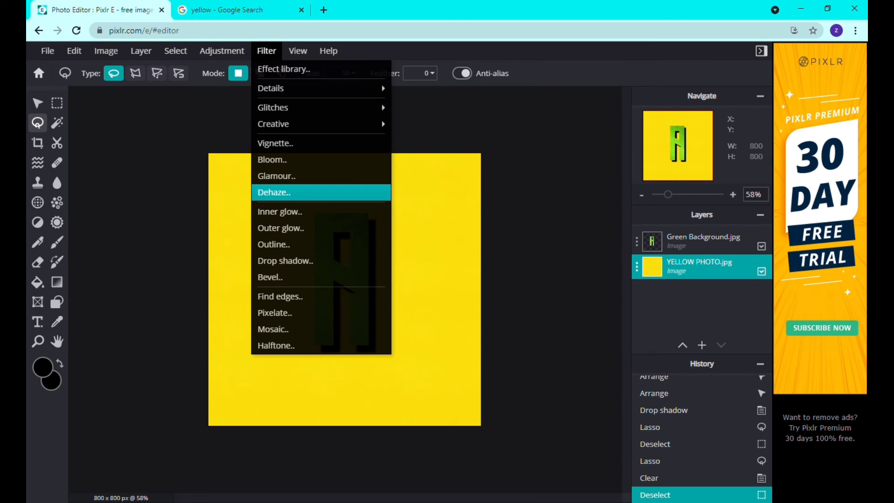
mouse_move(222, 50)
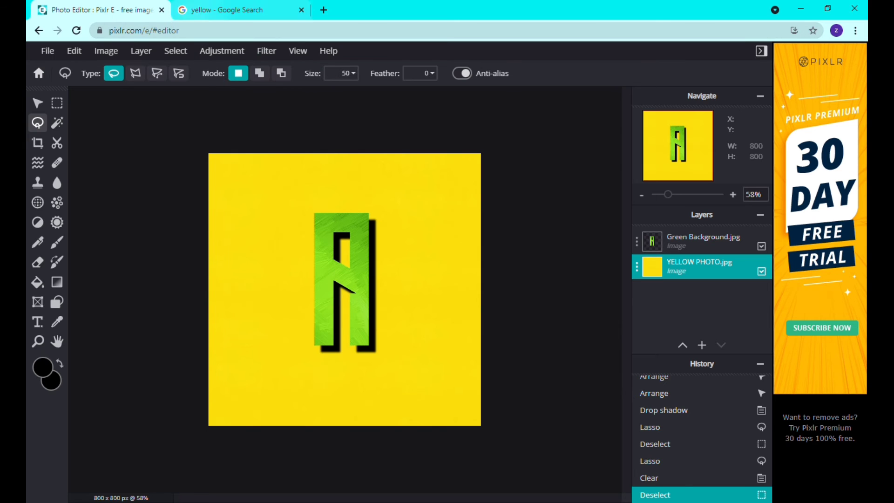
left_click(235, 154)
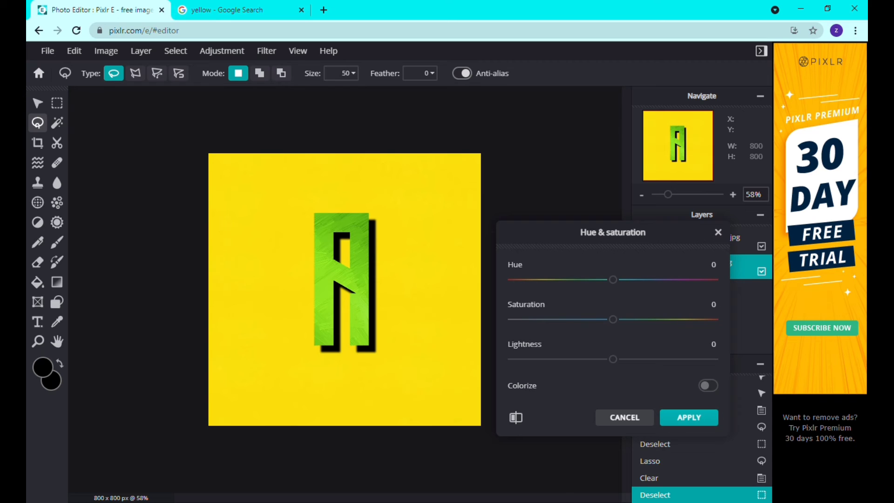
left_click(708, 385)
left_click_drag(607, 279, 638, 279)
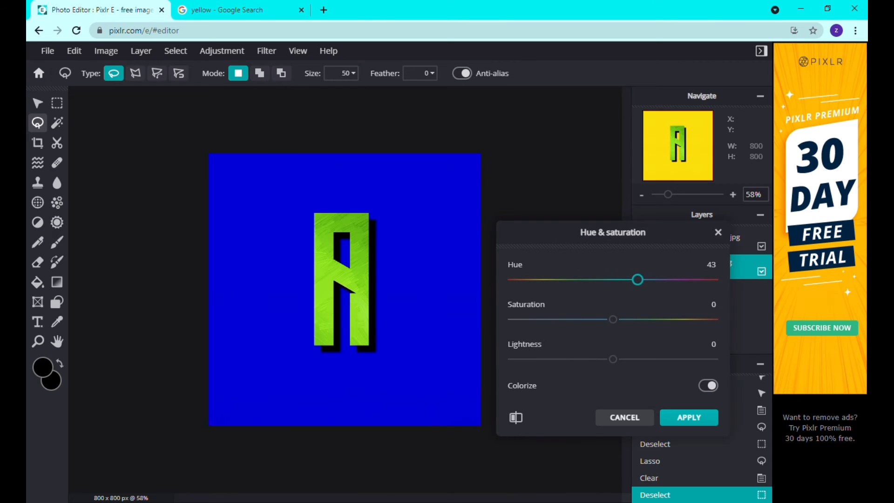
mouse_move(612, 358)
left_mouse_down()
mouse_move(580, 359)
mouse_move(660, 358)
mouse_move(610, 358)
left_mouse_up()
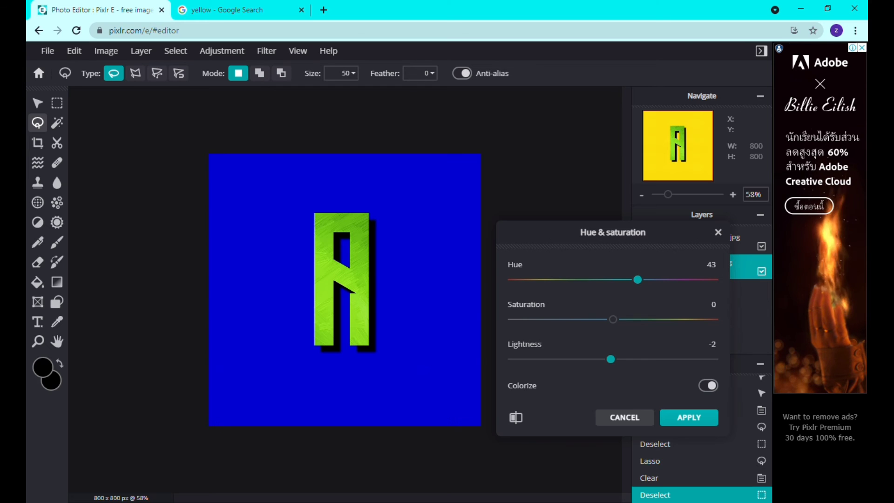
mouse_move(613, 319)
left_mouse_down()
mouse_move(509, 320)
mouse_move(715, 320)
mouse_move(598, 320)
mouse_move(618, 319)
left_mouse_up()
left_click(688, 417)
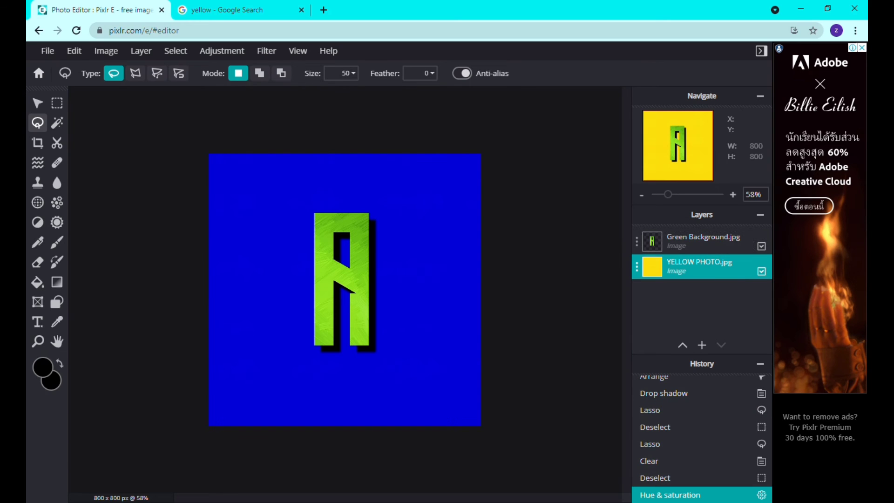
- Add a black outline of size 13 at 100% opacity to the Green Background.jpg letter layer
left_click(703, 241)
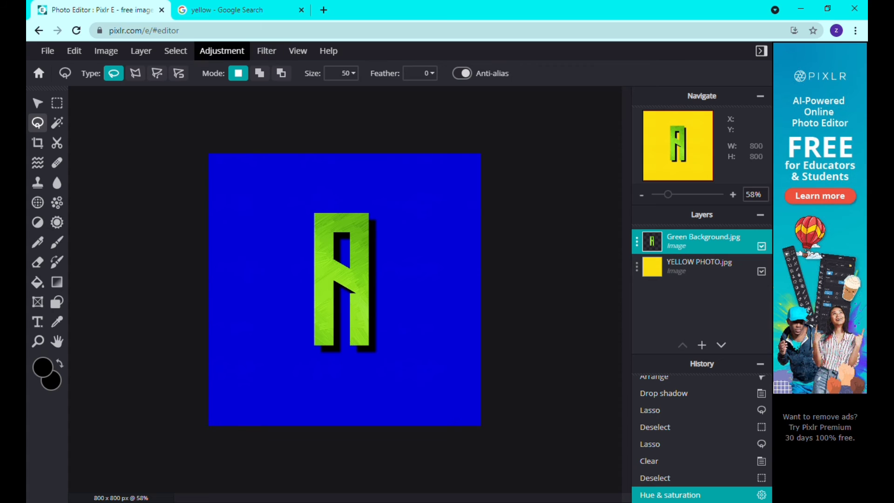
left_click(222, 51)
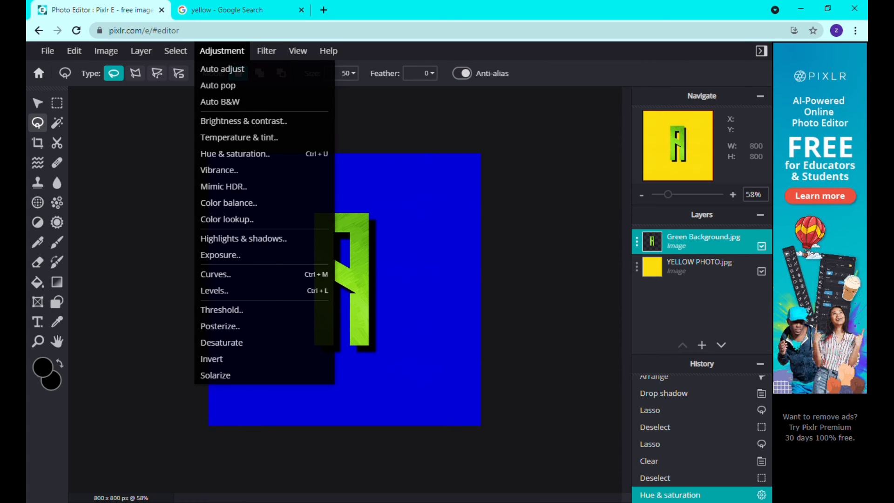
left_click(266, 50)
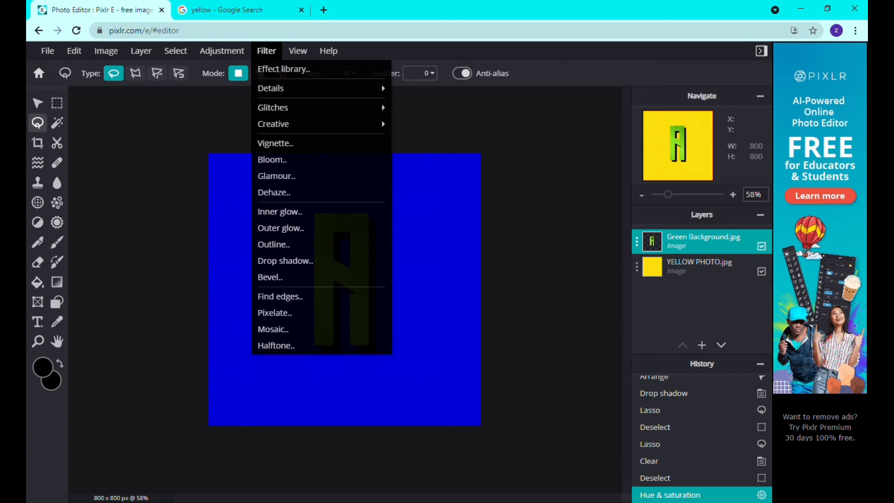
left_click(274, 244)
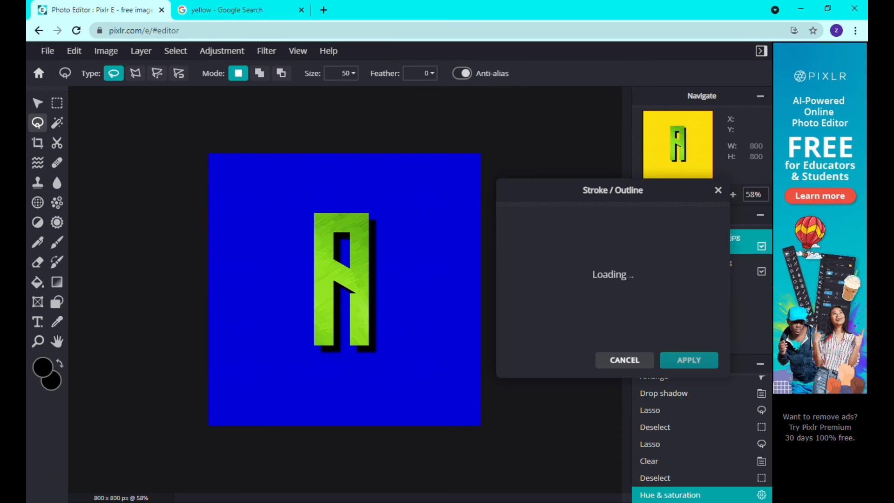
left_click_drag(523, 265, 526, 265)
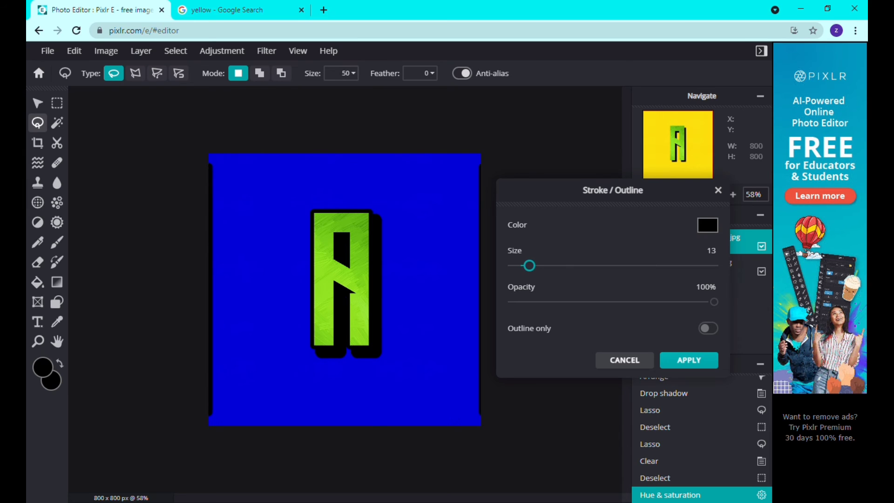
left_click_drag(529, 265, 529, 265)
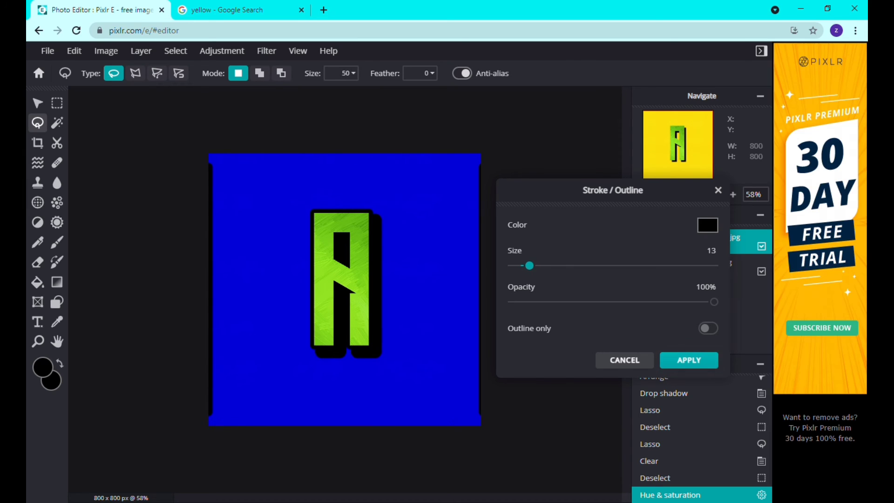
left_click(688, 360)
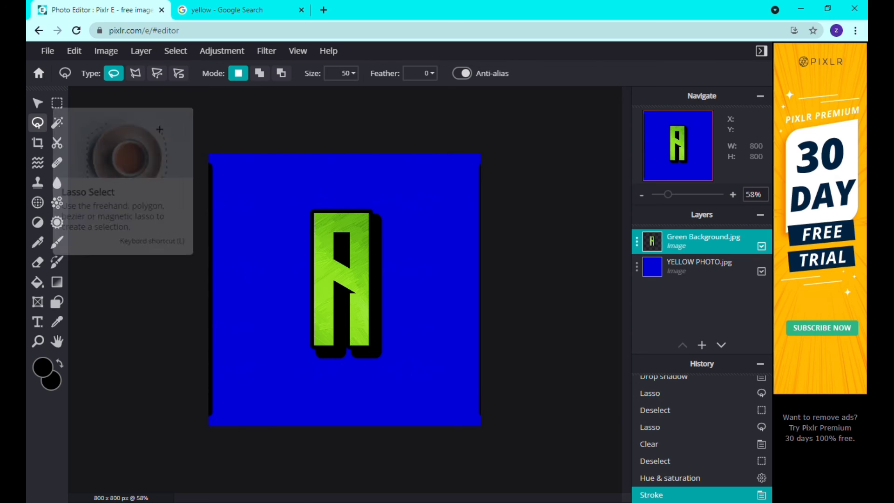
left_click_drag(155, 144, 275, 442)
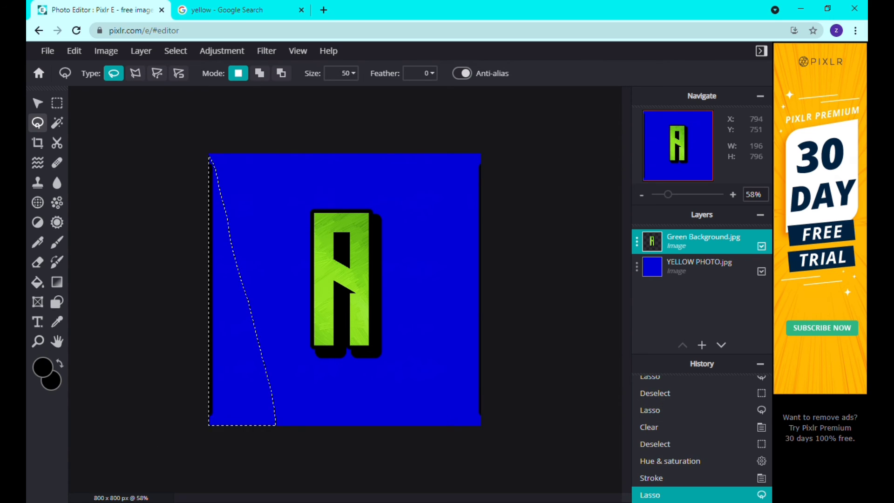
mouse_move(522, 443)
left_mouse_down()
mouse_move(437, 350)
mouse_move(485, 201)
mouse_move(516, 148)
left_mouse_up()
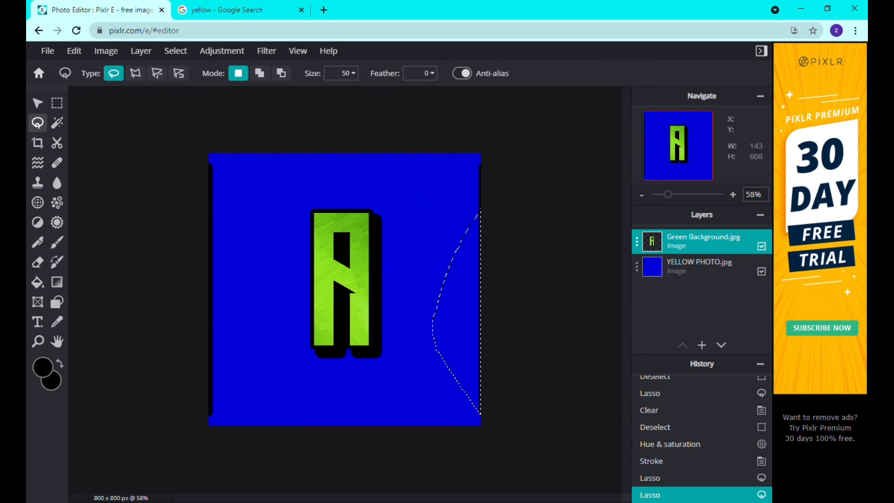
key("ctrl+d")
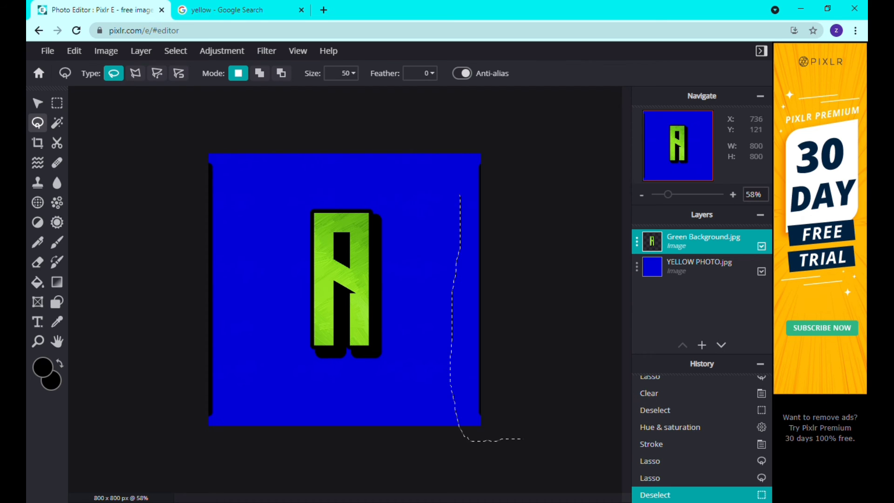
- Lasso and clear the stray black outline strips along the right and left canvas edges on the letter layer
left_click_drag(520, 439, 486, 150)
key("Delete")
mouse_move(176, 448)
left_mouse_down()
mouse_move(270, 339)
mouse_move(219, 135)
left_mouse_up()
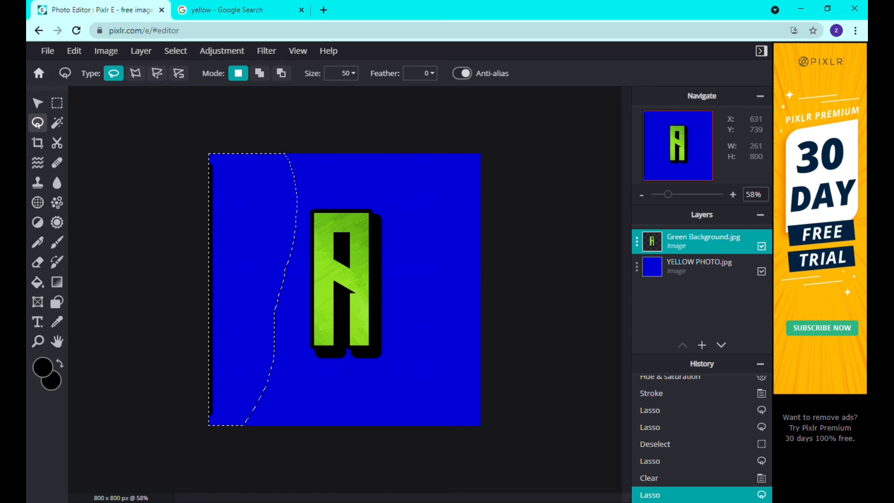
key("Delete")
key("ctrl+d")
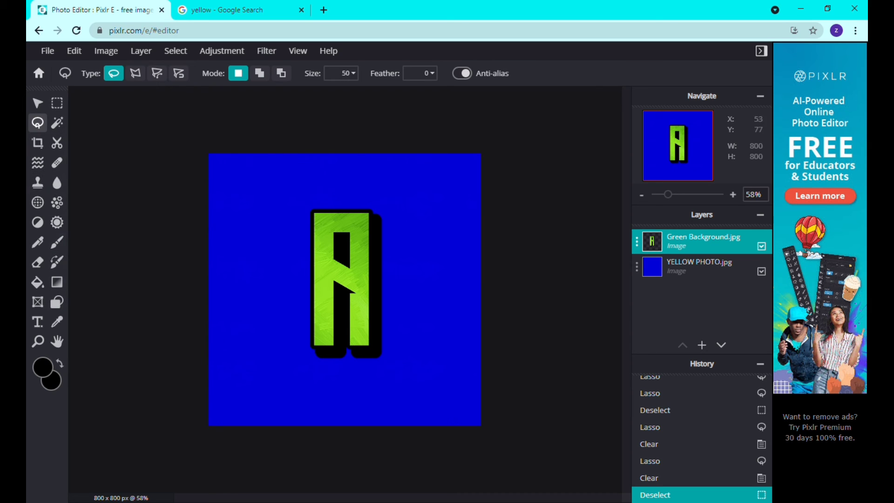
- Add an empty layer above the letter and draw a thin vertical black rectangle shape outside the canvas's upper-left corner
left_click(702, 345)
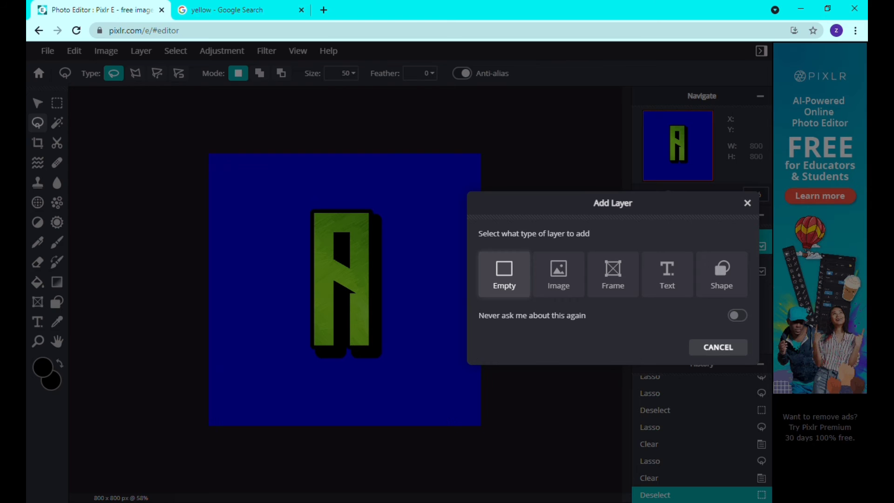
left_click(504, 274)
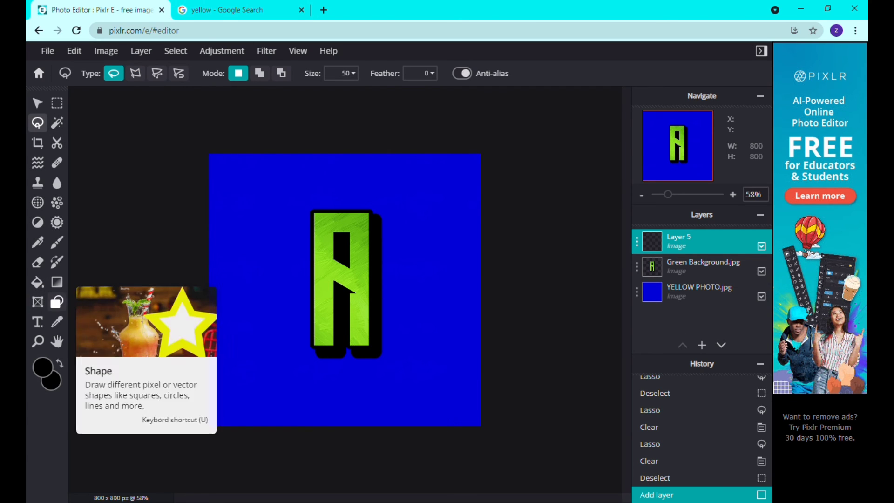
left_click(57, 302)
left_click_drag(157, 127, 158, 164)
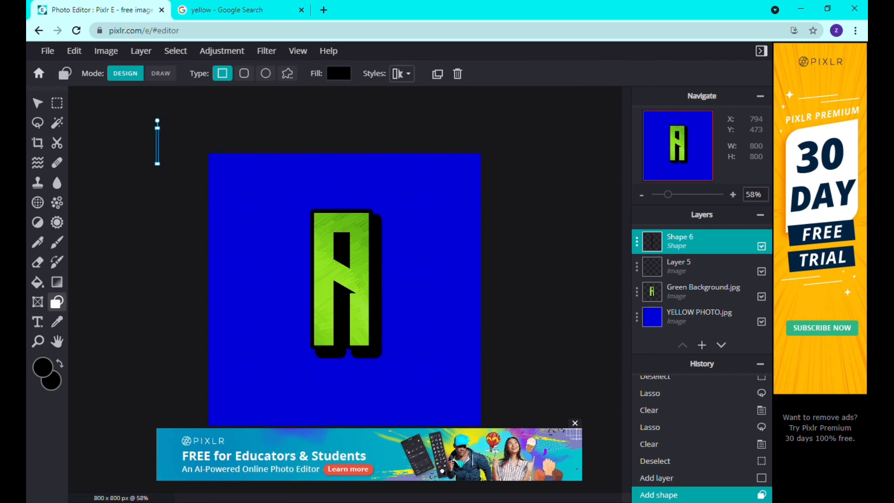
- Delete the stray thin rectangle and draw four black rectangles overlapping the left, bottom, right and top canvas edges as a border
key("Delete")
left_click_drag(193, 452, 227, 143)
left_click_drag(160, 448, 556, 412)
left_click_drag(533, 135, 467, 433)
left_click(467, 432)
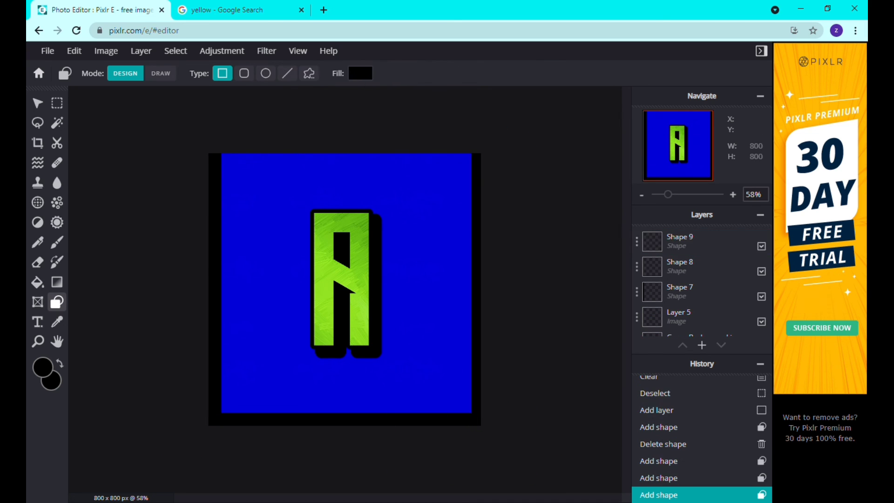
left_click_drag(572, 138, 165, 165)
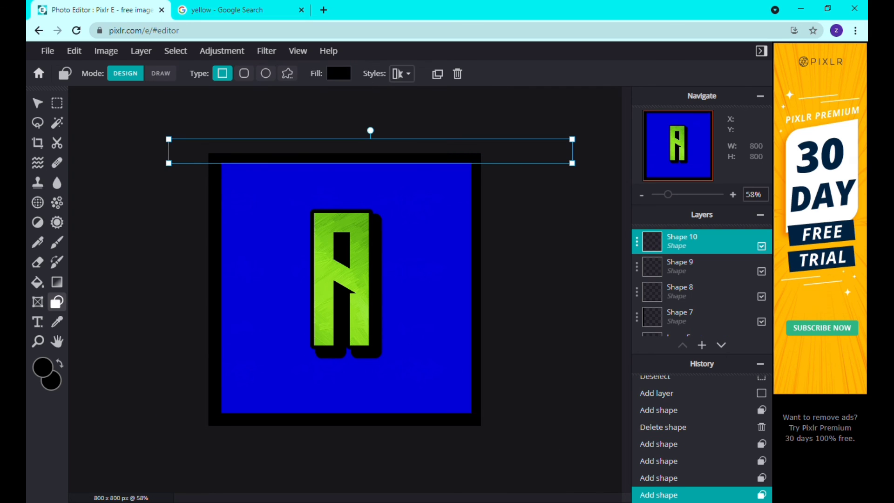
left_click(164, 165)
- Merge the four border shapes and the empty Layer 5 into a single layer above the Green Background.jpg letter layer
scroll(701, 272, "down", 3)
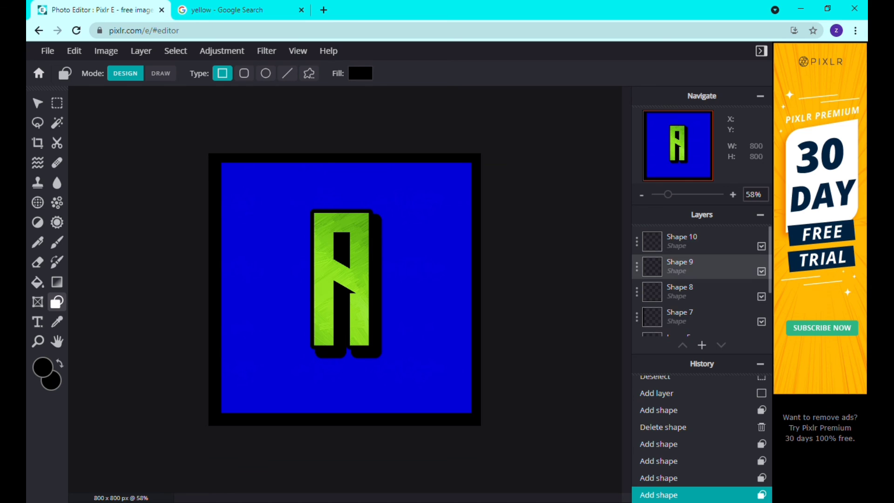
left_click(678, 269)
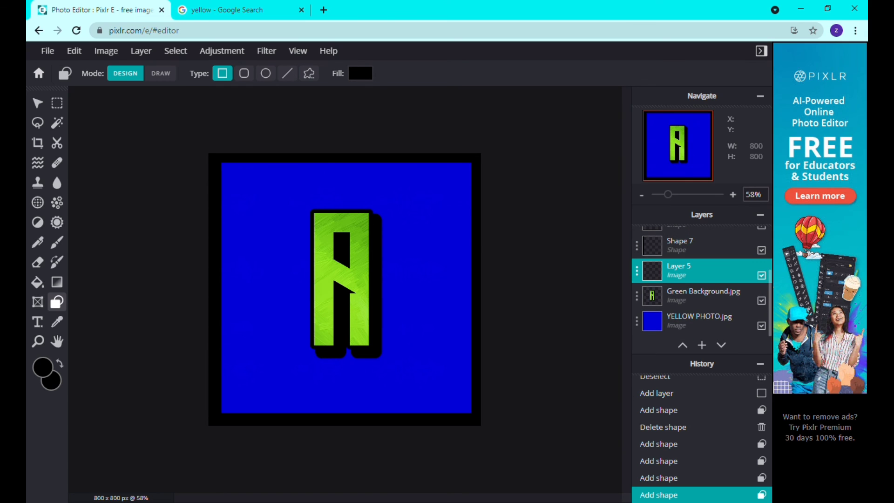
left_click(678, 245)
left_click(636, 246)
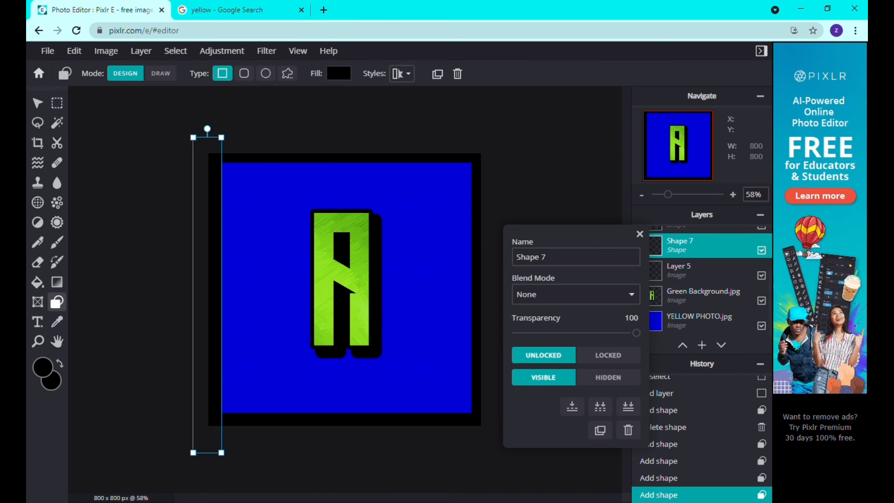
left_click(636, 246)
left_click(637, 246)
left_click(572, 406)
left_click(572, 410)
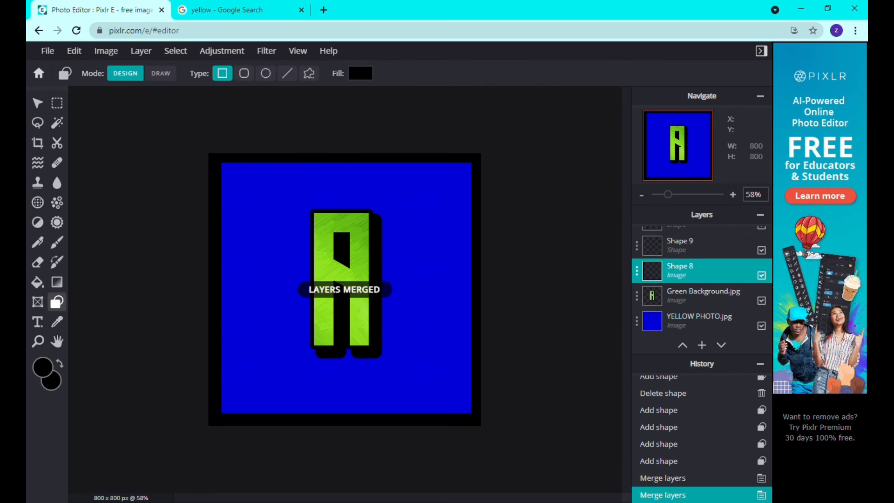
left_click(572, 409)
left_click(637, 241)
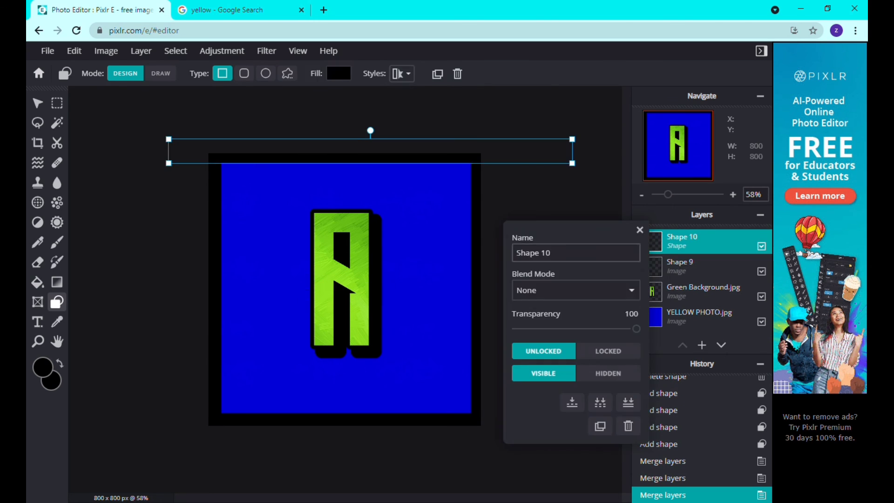
left_click(572, 401)
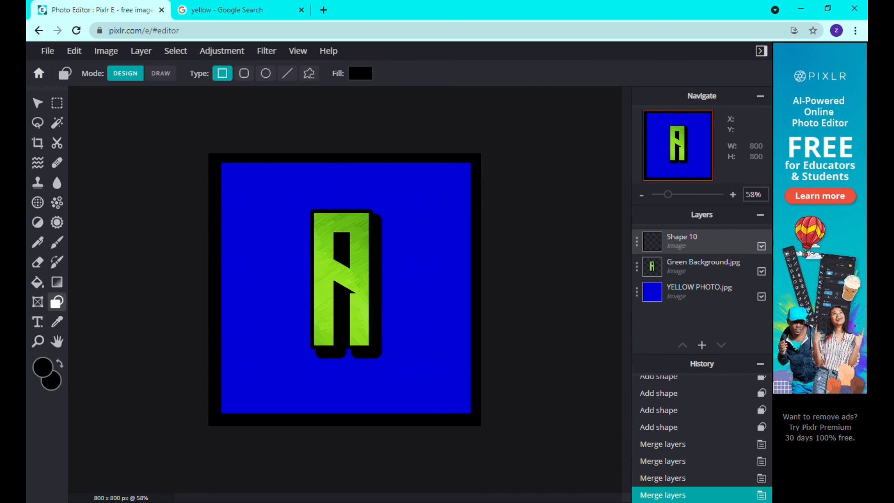
- Apply a Blur of amount 20 to the merged black border layer
left_click(699, 241)
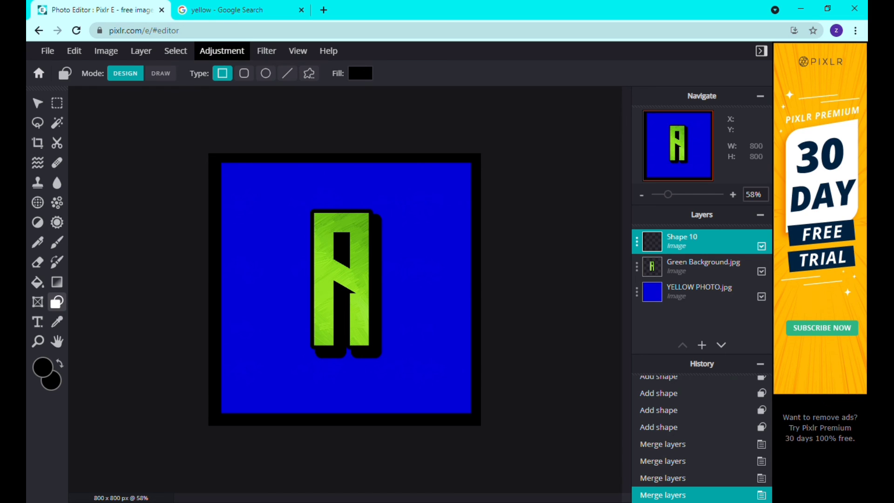
left_click(222, 50)
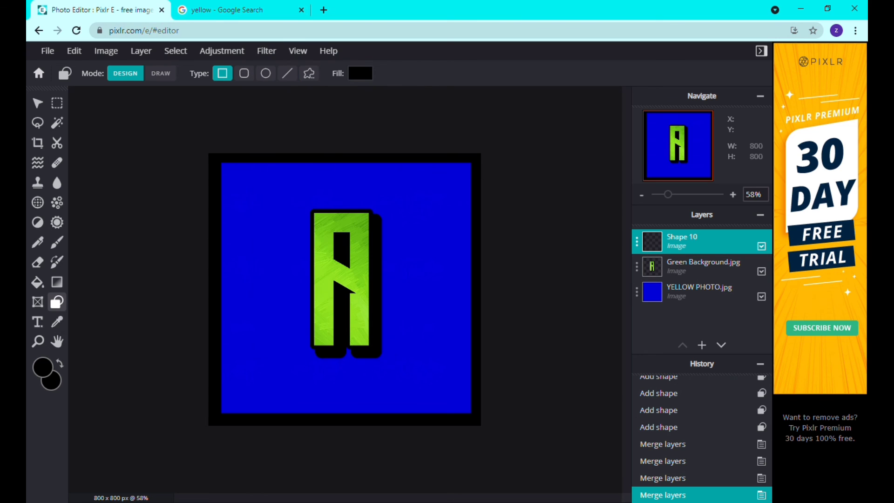
left_click(221, 51)
mouse_move(317, 88)
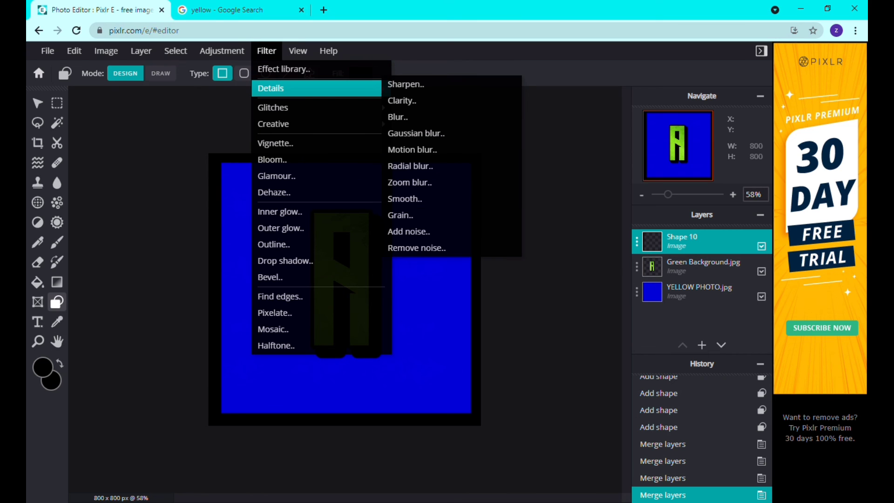
left_click(397, 117)
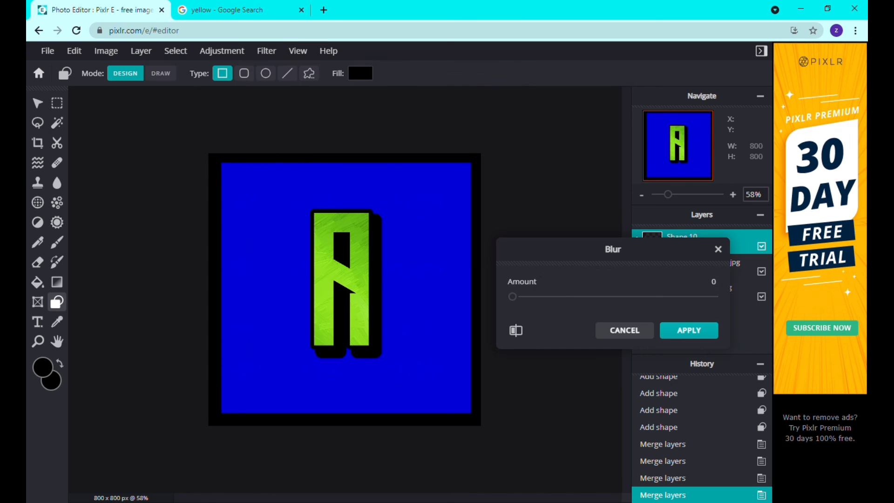
left_click_drag(512, 297, 553, 297)
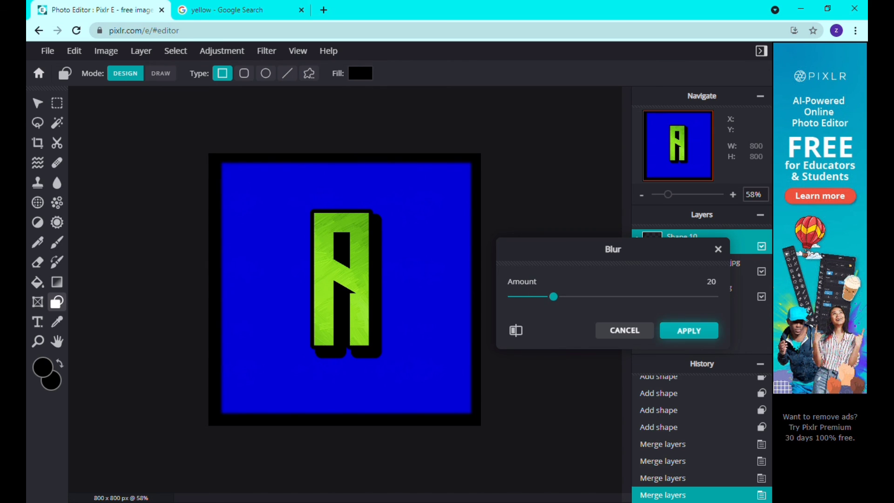
left_click(688, 330)
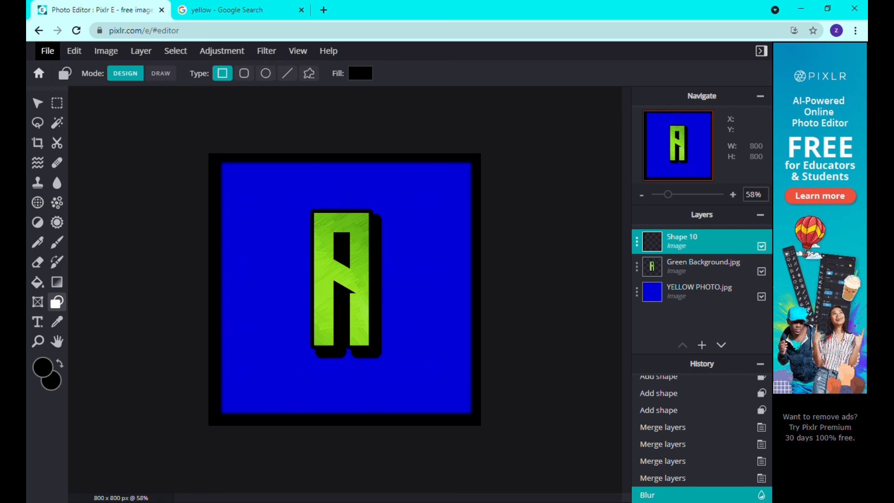
- Download the image as Tutorial Logo in JPG format at 100% quality and 800 x 800 px, and return to the start page
left_click(47, 51)
left_click(51, 152)
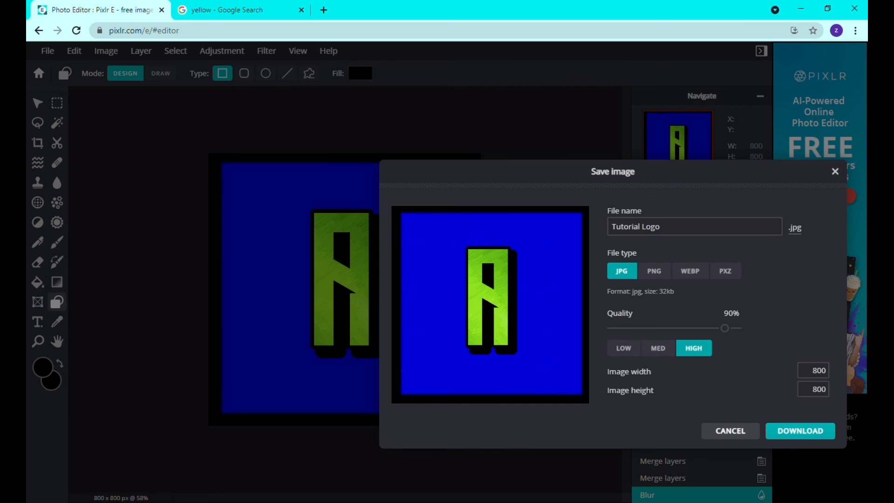
left_click_drag(724, 328, 737, 328)
left_click(812, 389)
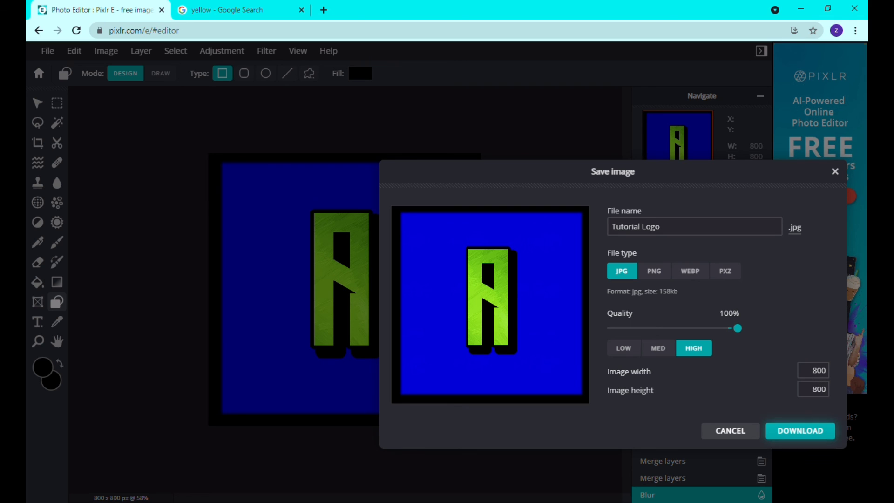
left_click(800, 431)
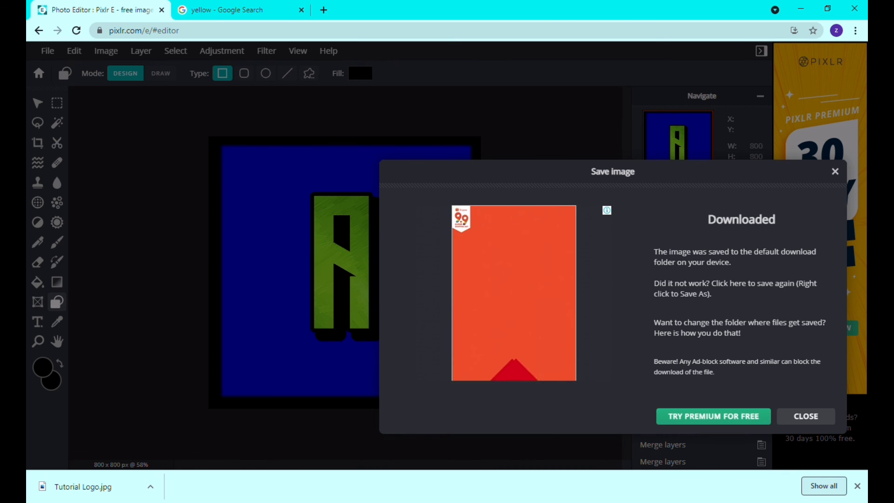
left_click(805, 416)
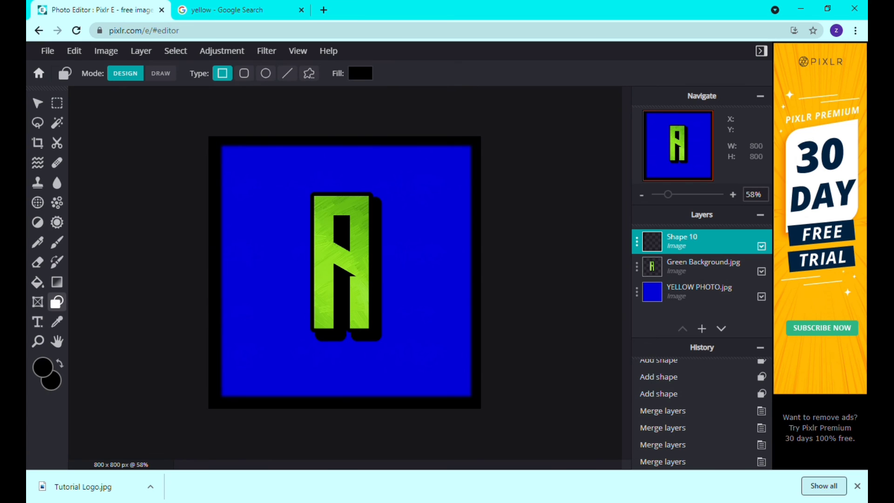
left_click(857, 485)
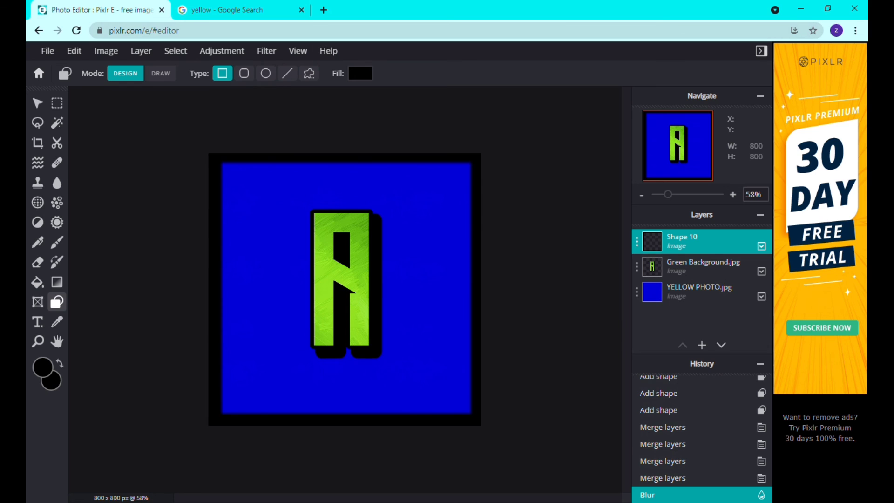
left_click(38, 30)
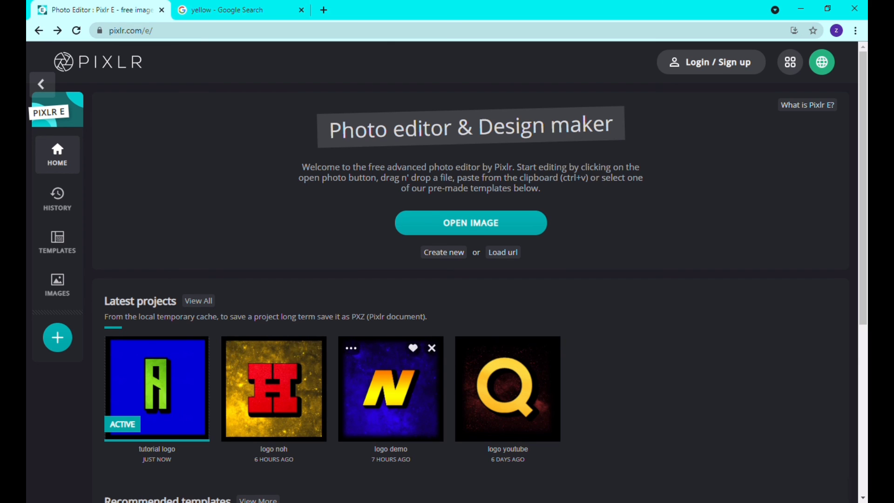